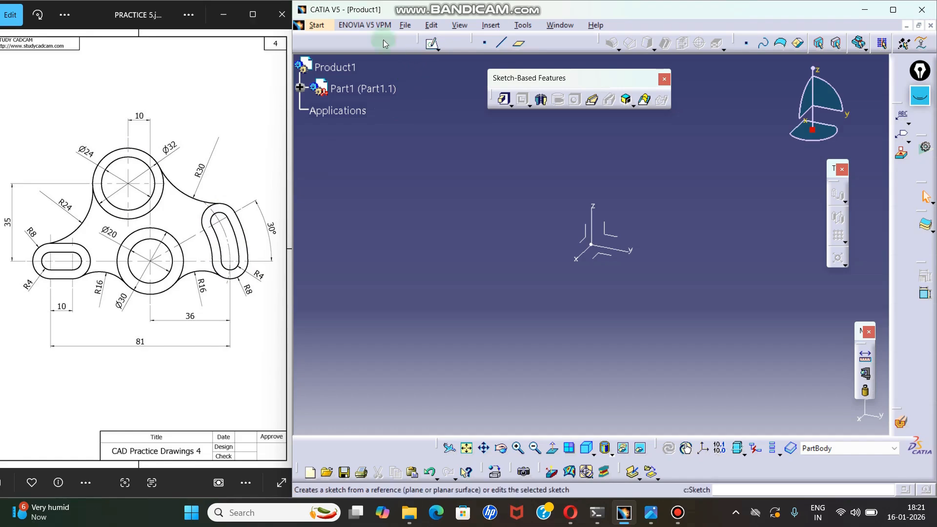
Create a new part in Part Design with the default name and hybrid design enabled.
left_click(317, 25)
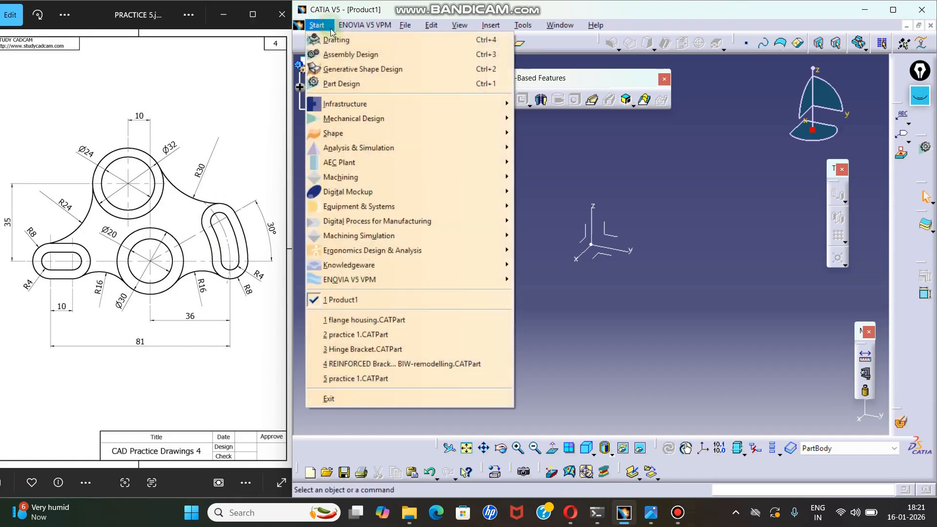
left_click(352, 83)
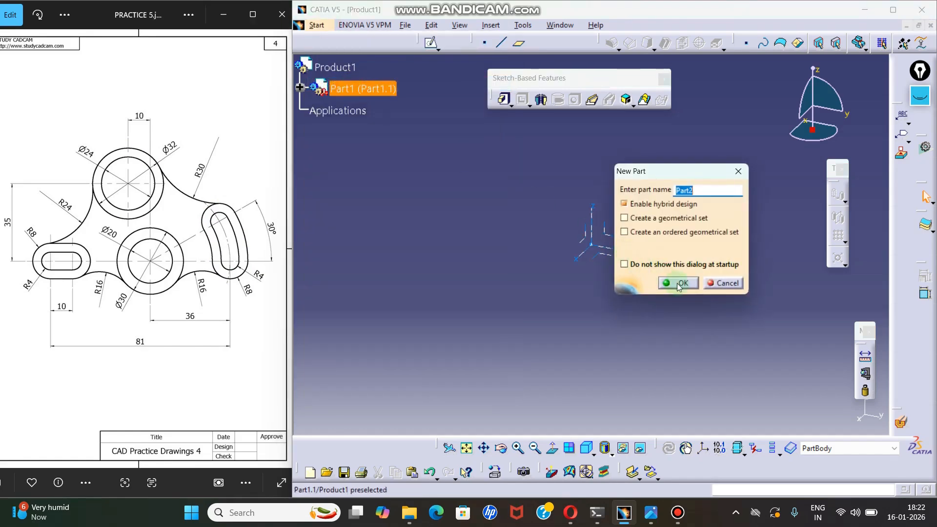
left_click(678, 283)
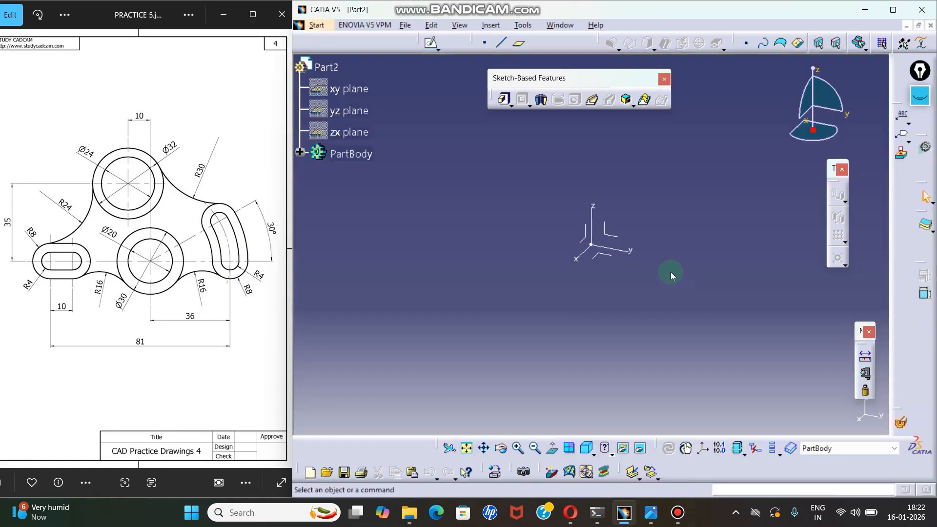
Open a sketch on the yz plane and draw a circle about 70 mm in diameter centred on the origin.
left_click(431, 42)
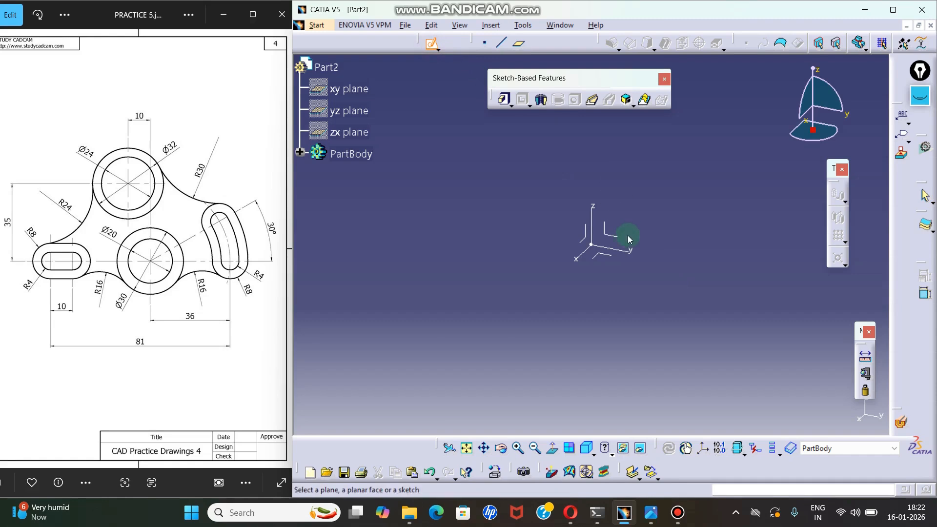
left_click(606, 234)
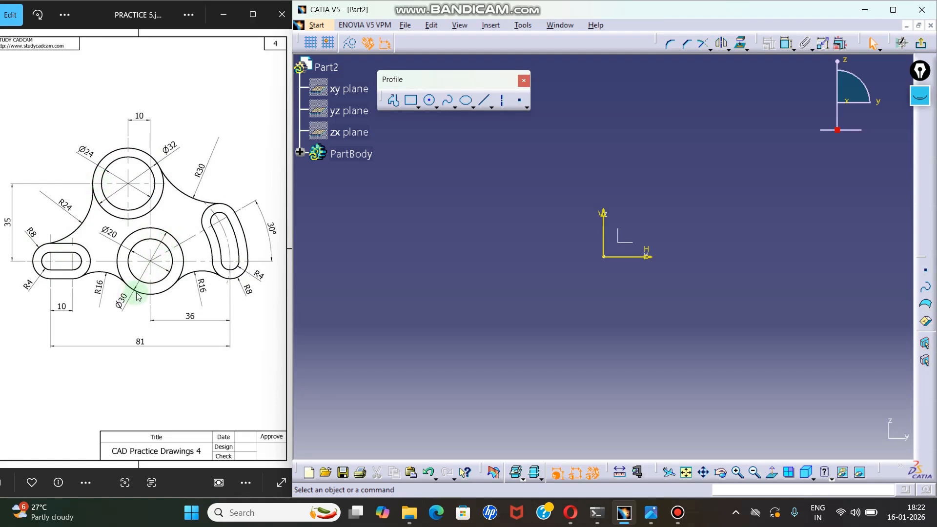
left_click(430, 100)
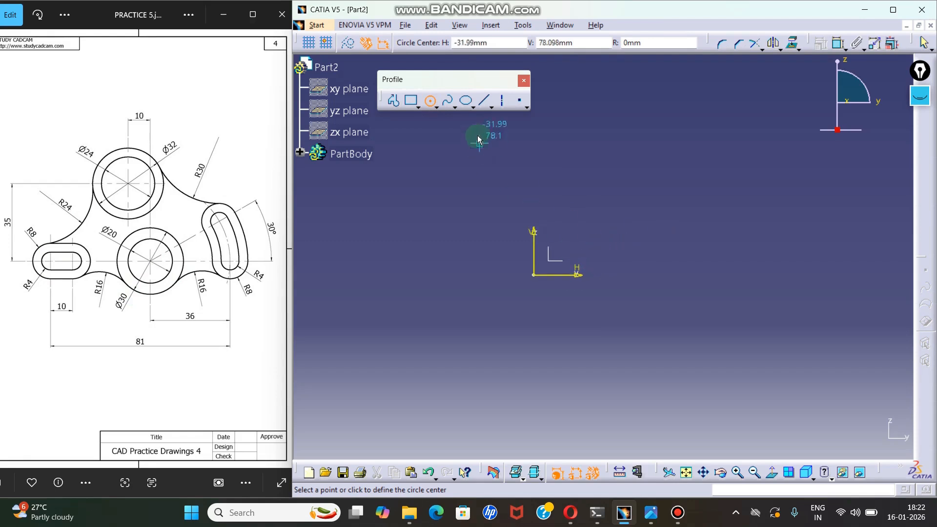
left_click(535, 276)
left_click(573, 233)
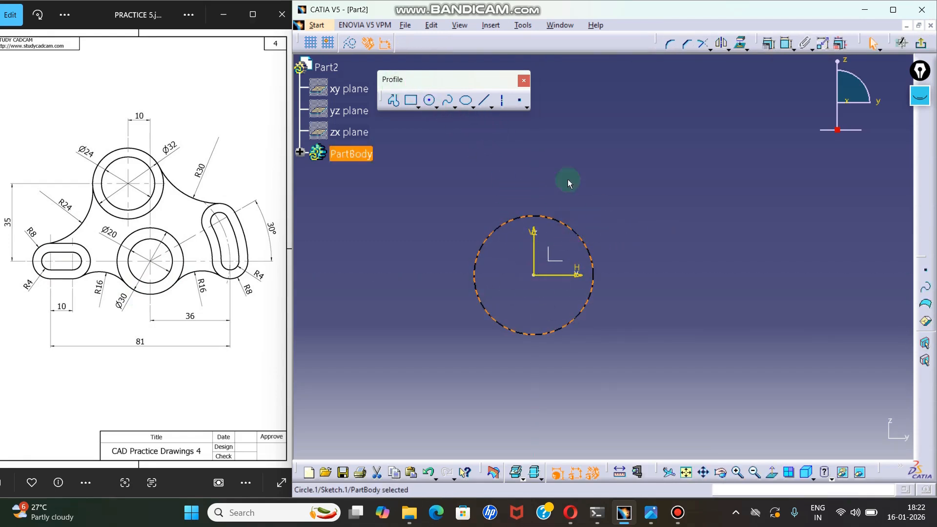
left_click(728, 101)
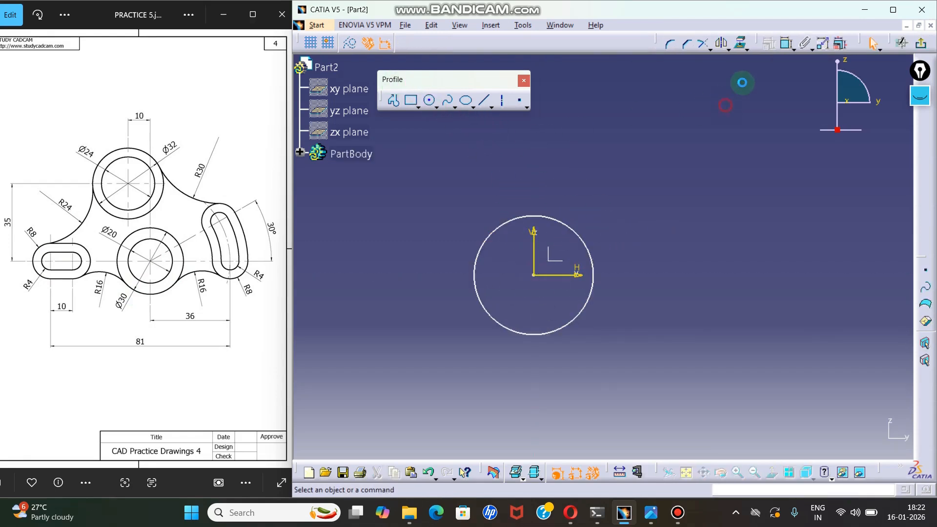
Dimension the circle's diameter, set it to 30 mm and reposition the dimension text near the circle.
left_click(787, 45)
left_click(576, 233)
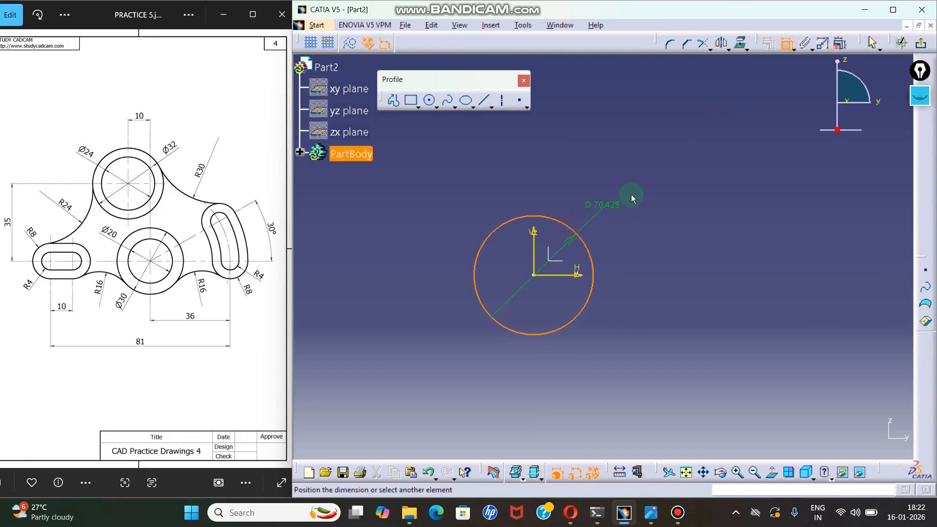
left_click(643, 195)
double_click(640, 190)
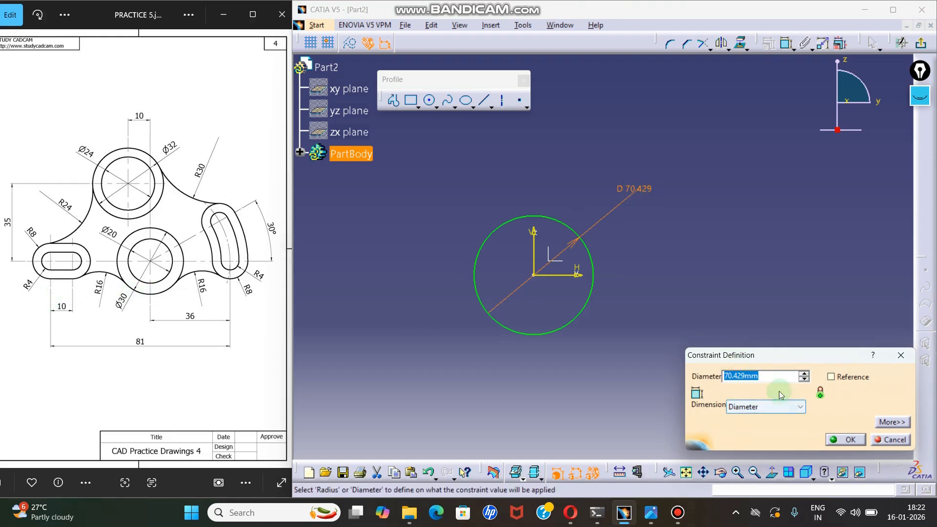
left_click_drag(774, 375, 728, 379)
type("30")
key("Return")
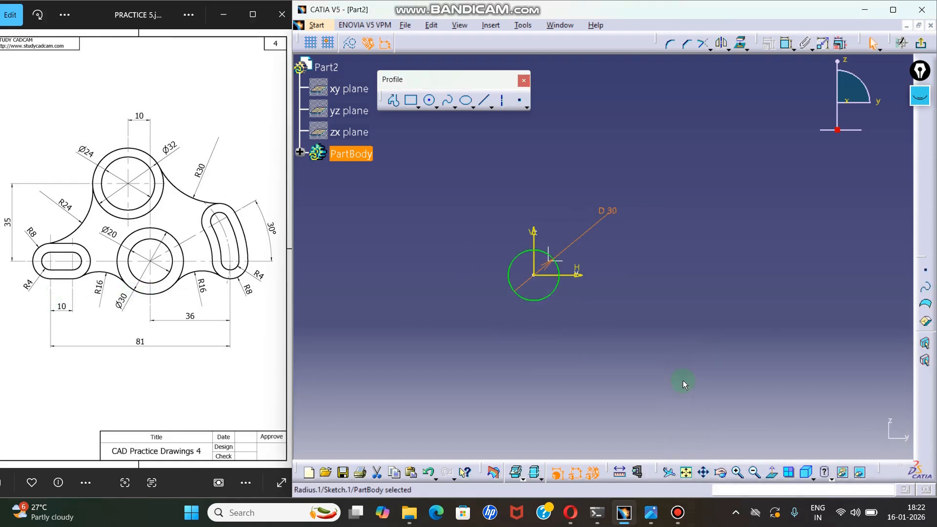
left_click(657, 325)
left_click_drag(595, 226, 581, 272)
middle_click_drag(582, 258, 599, 230)
middle_click_drag(551, 264, 573, 256)
left_click(537, 236)
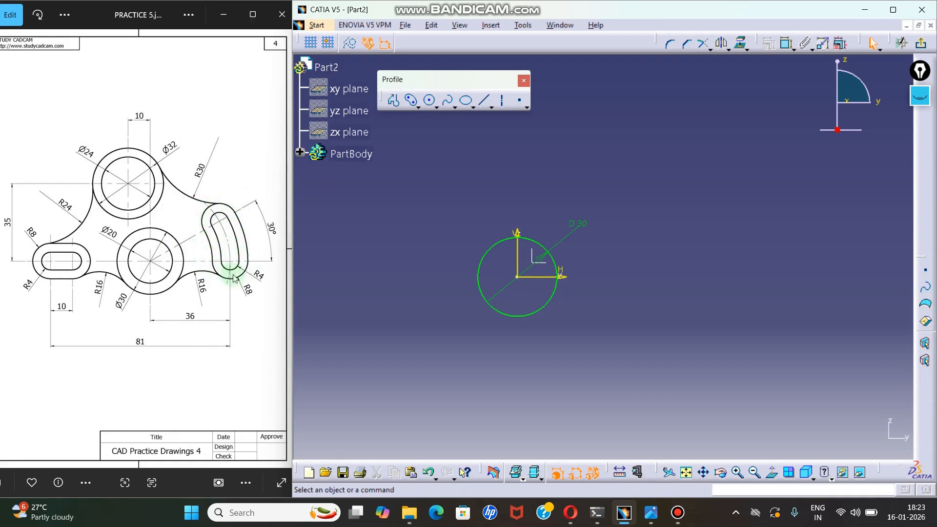
Draw a cylindrical elongated hole centred on the origin, starting on the horizontal axis, with about 74.5 mm centre-arc radius and about 8.7 mm end radius.
left_click(418, 106)
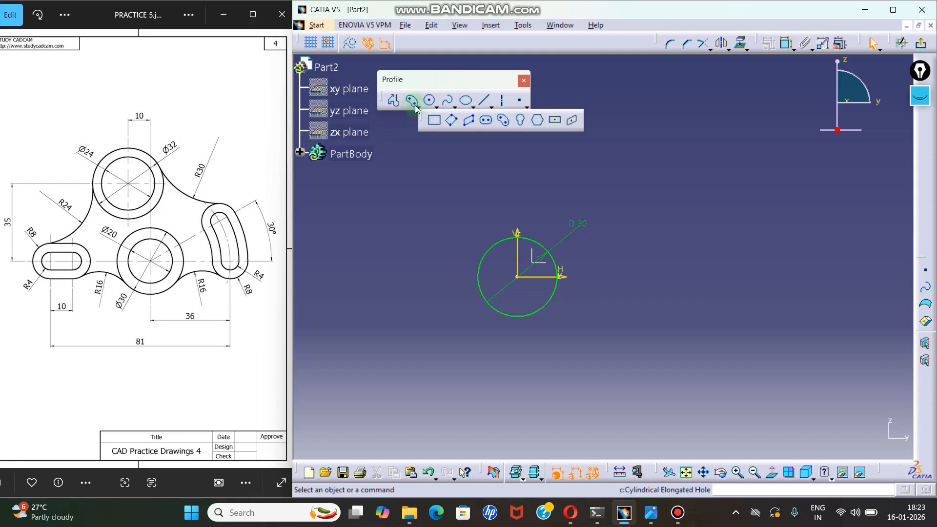
left_click(503, 124)
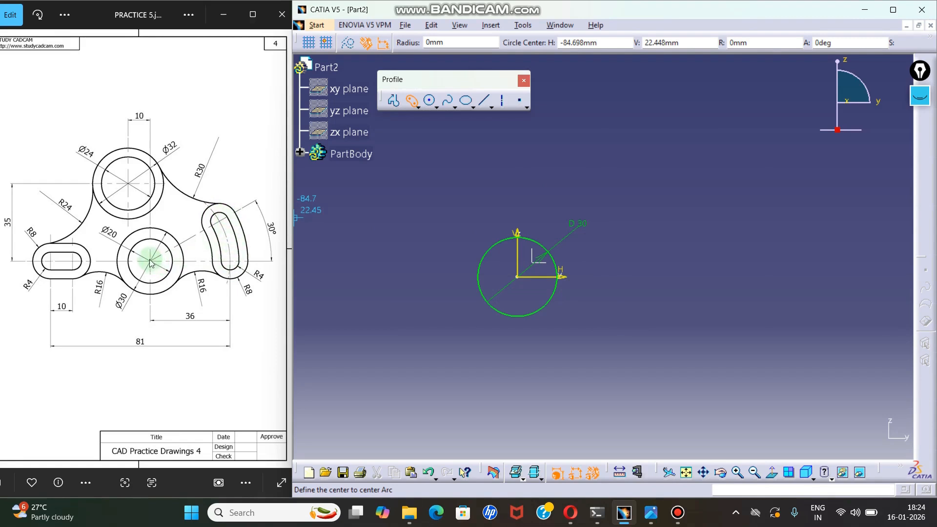
left_click(518, 277)
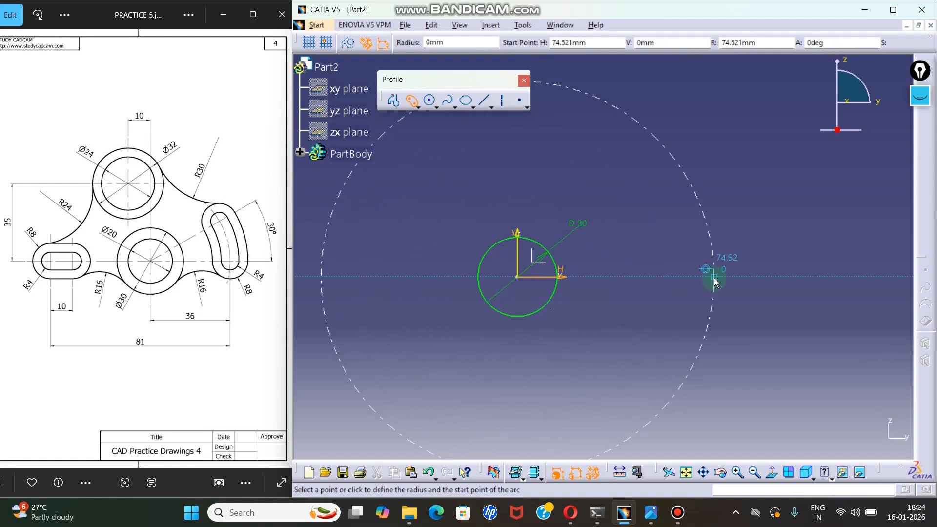
left_click(715, 280)
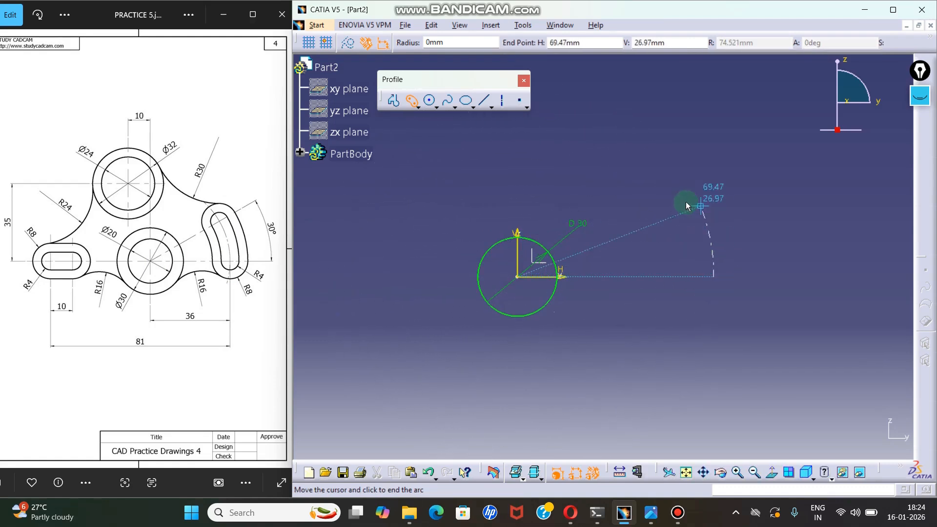
left_click(662, 185)
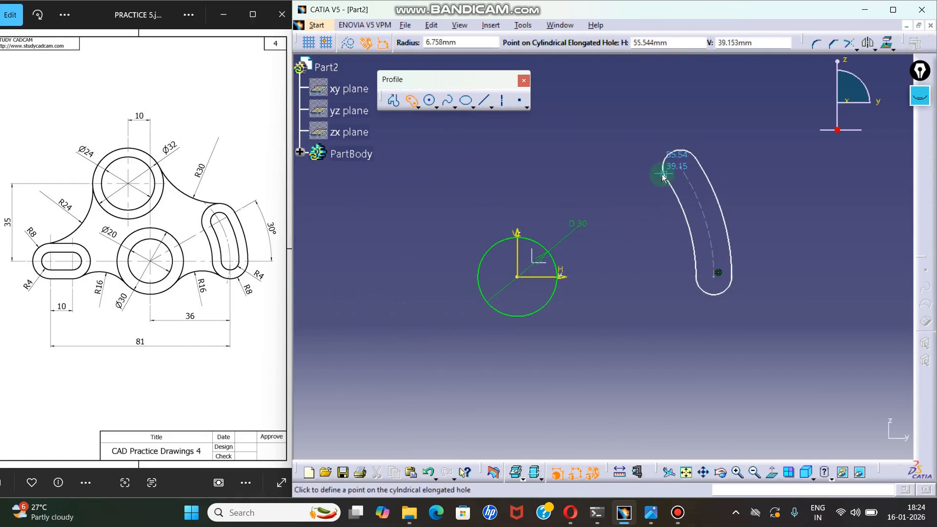
left_click(659, 179)
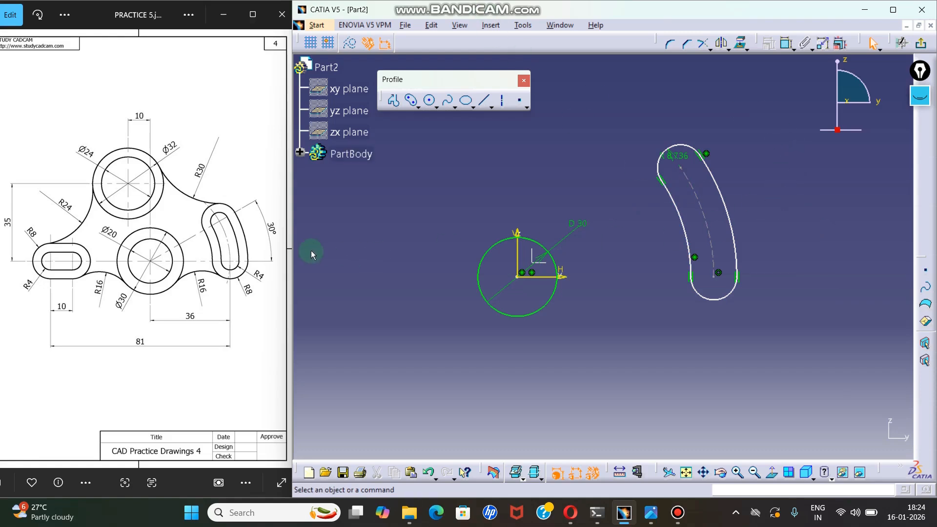
Move the curved slot's end radius dimension outside the slot and set it to 8 mm.
left_click_drag(692, 158, 669, 123)
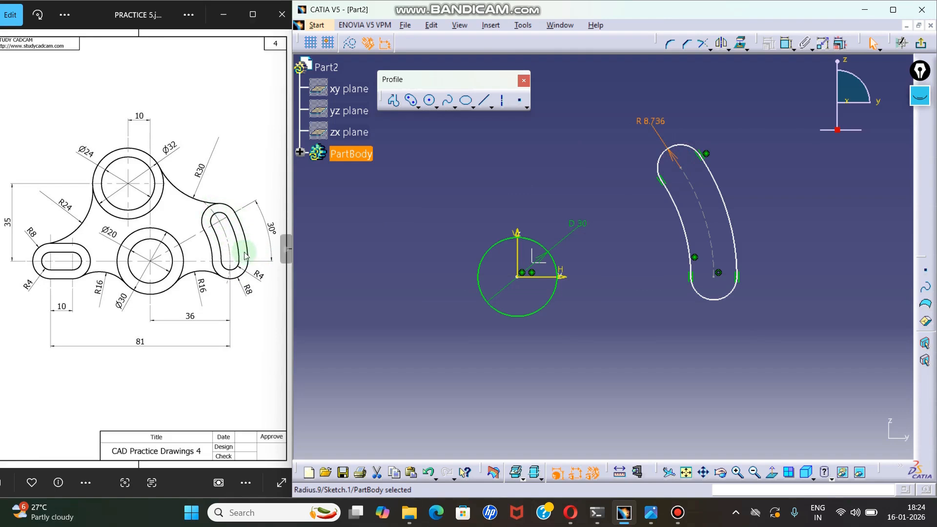
double_click(654, 120)
type("8")
key("Return")
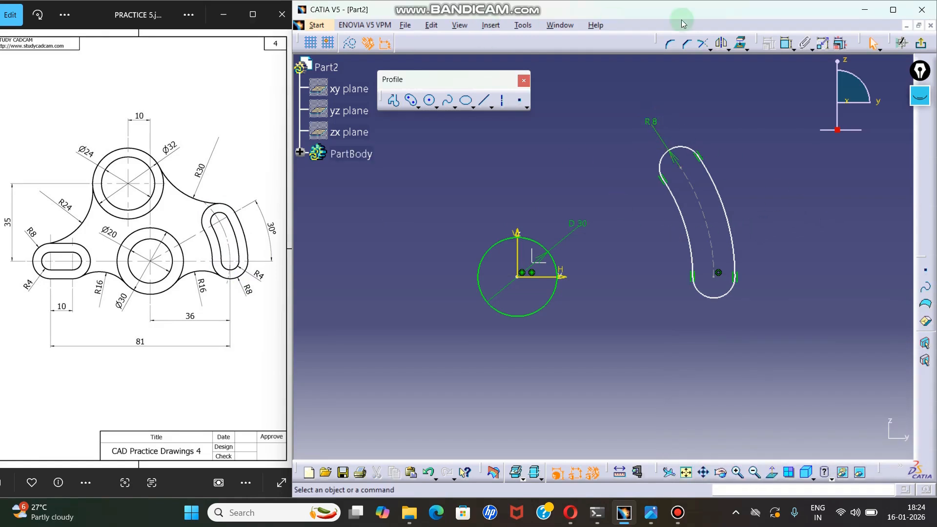
Draw an axis line from the origin to the centre of the curved slot's upper end.
left_click(503, 100)
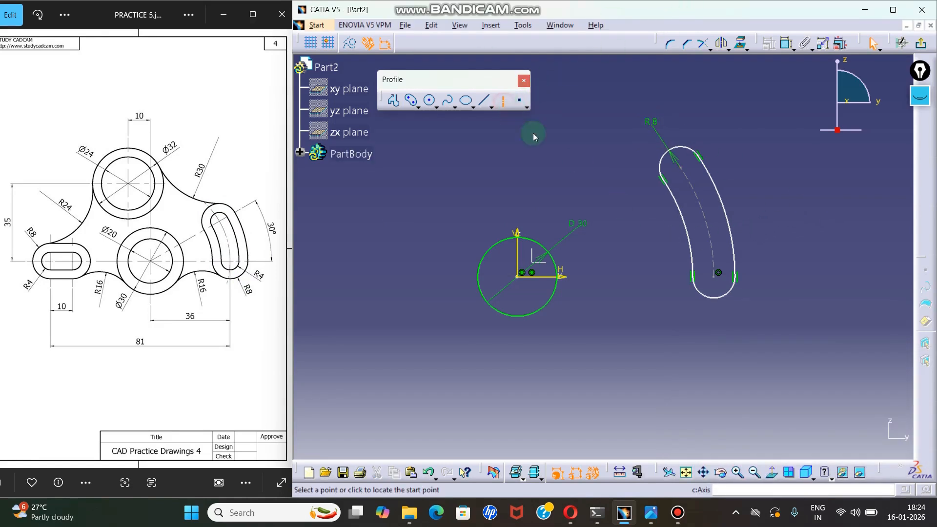
left_click(518, 277)
left_click(680, 168)
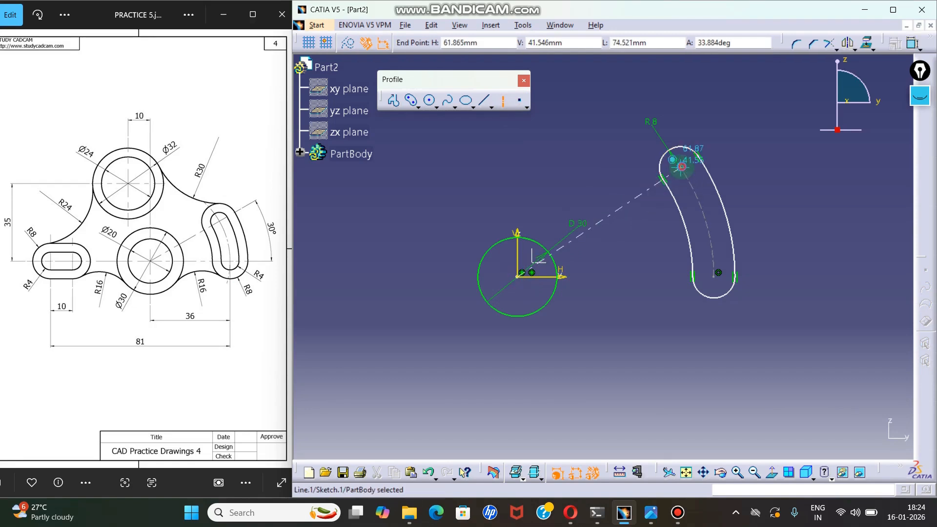
left_click(619, 224)
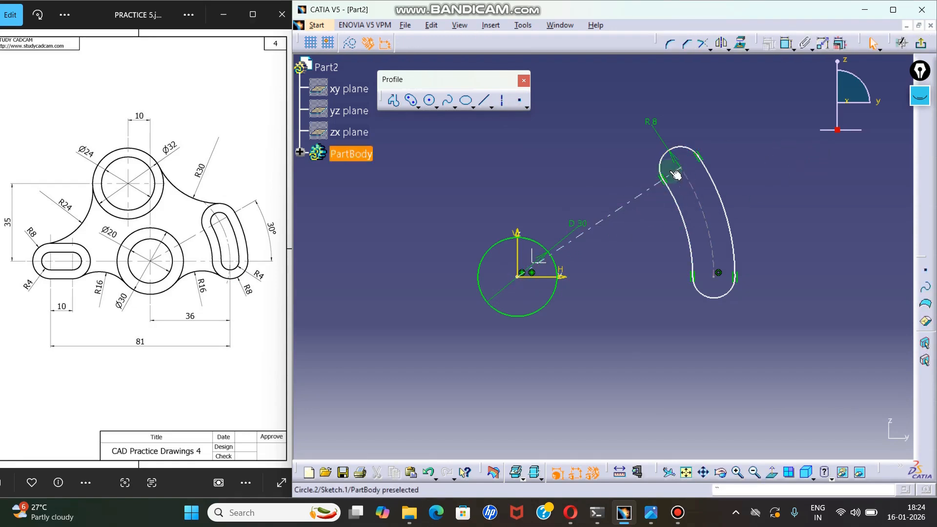
Add an angle dimension between the slanted axis line and the horizontal axis and set it to 30 degrees.
left_click(786, 44)
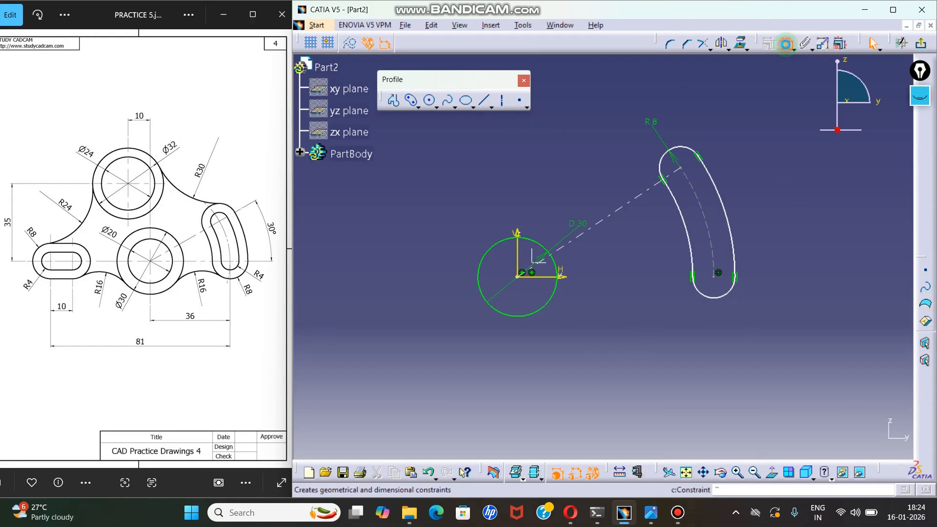
left_click(598, 223)
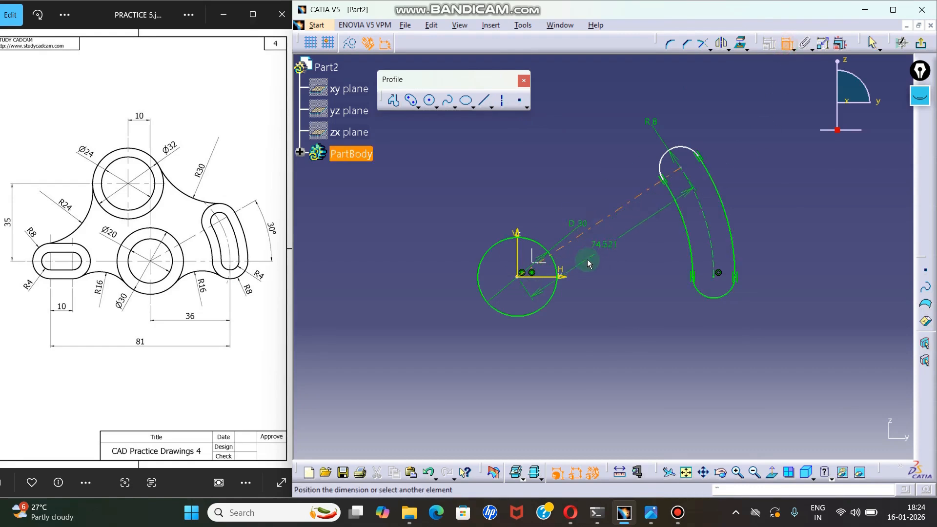
left_click(560, 277)
left_click(633, 251)
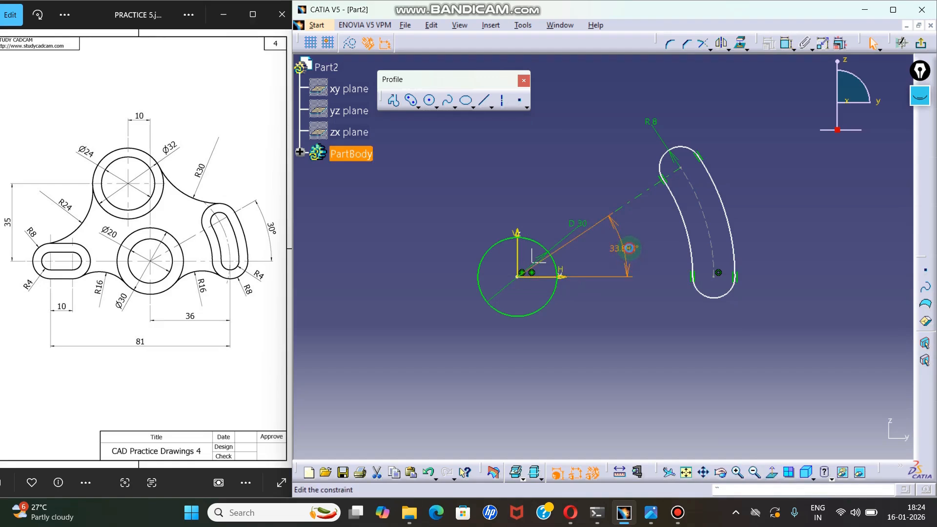
double_click(629, 248)
type("30")
key("Return")
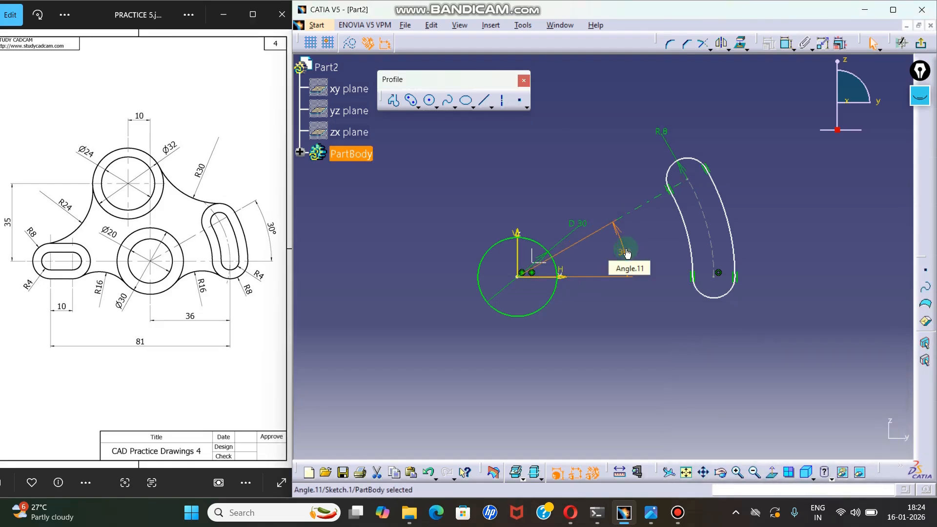
left_click(879, 227)
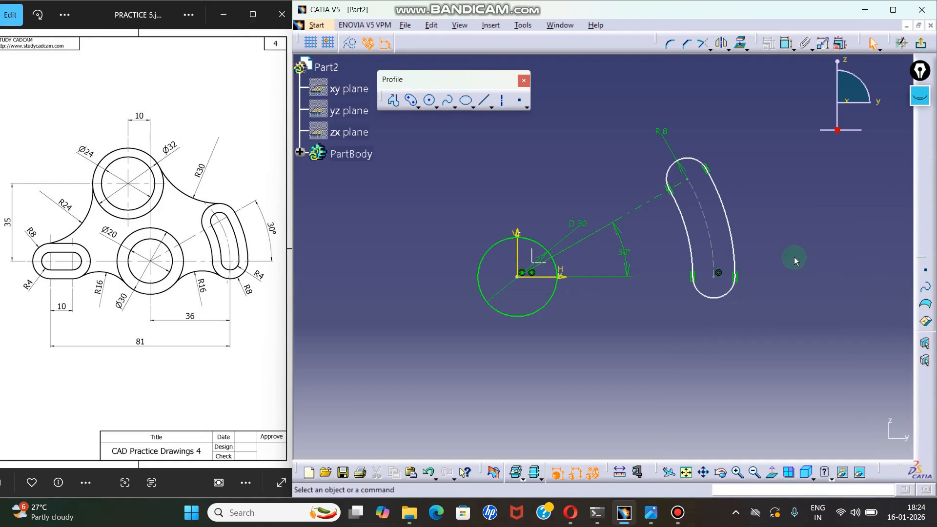
Dimension the horizontal distance from the origin to the curved slot's lower end centre, set it to 36 mm, and reposition the circle's diameter text.
left_click(787, 43)
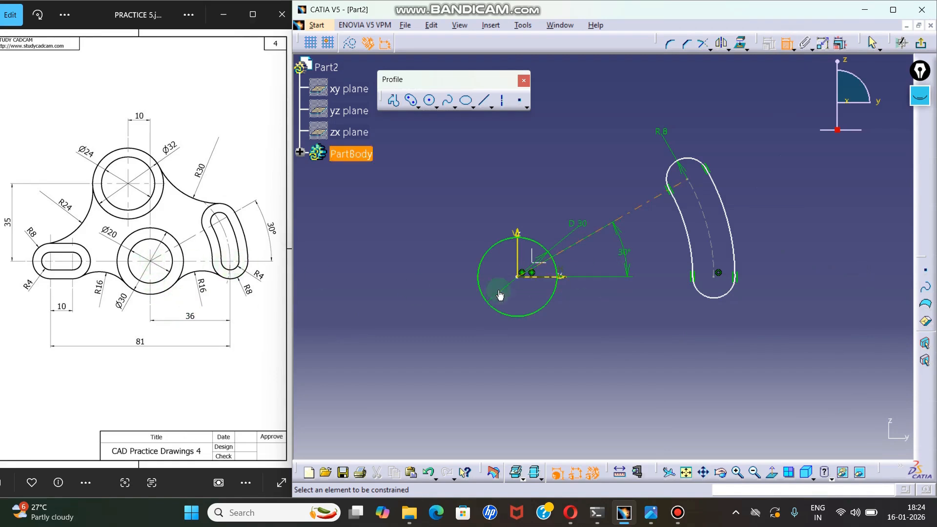
left_click(516, 276)
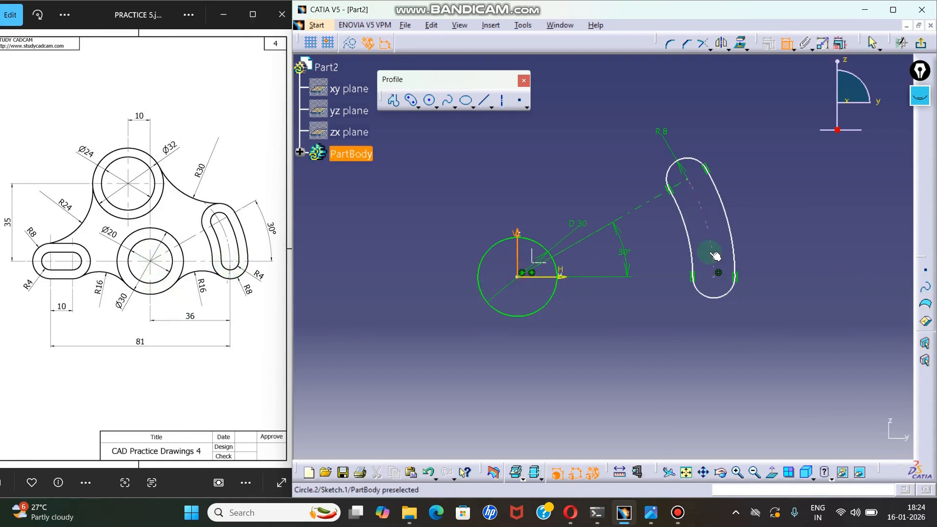
left_click(714, 277)
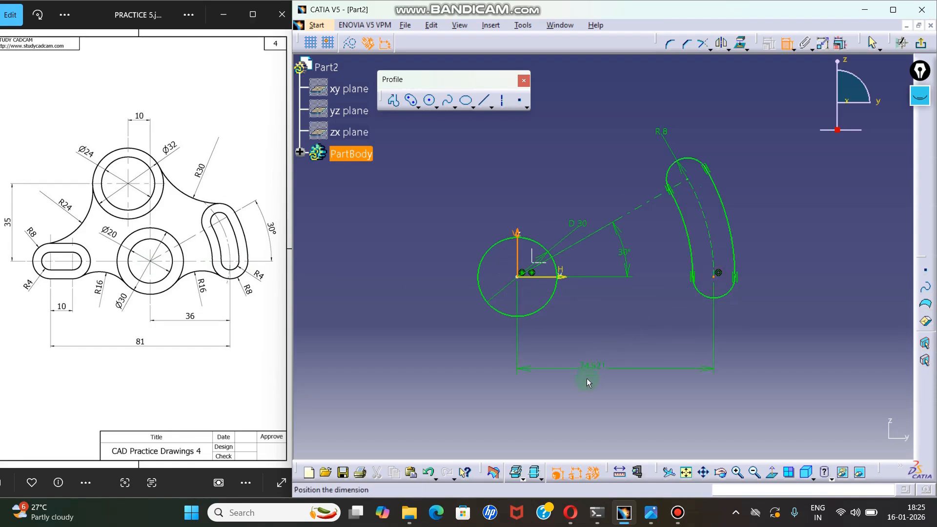
left_click(596, 366)
double_click(605, 363)
type("36")
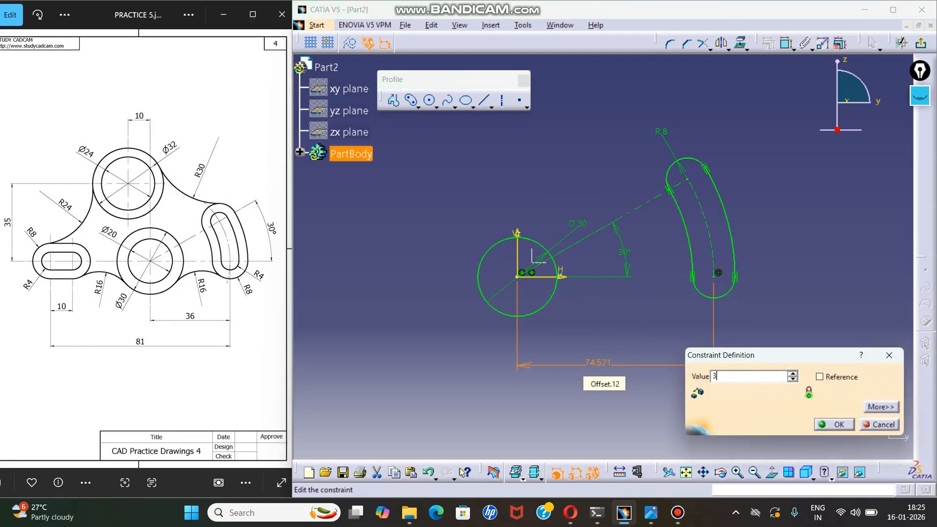
key("Return")
left_click(709, 295)
middle_click_drag(709, 295, 794, 273, "ctrl")
left_click_drag(628, 238, 612, 241)
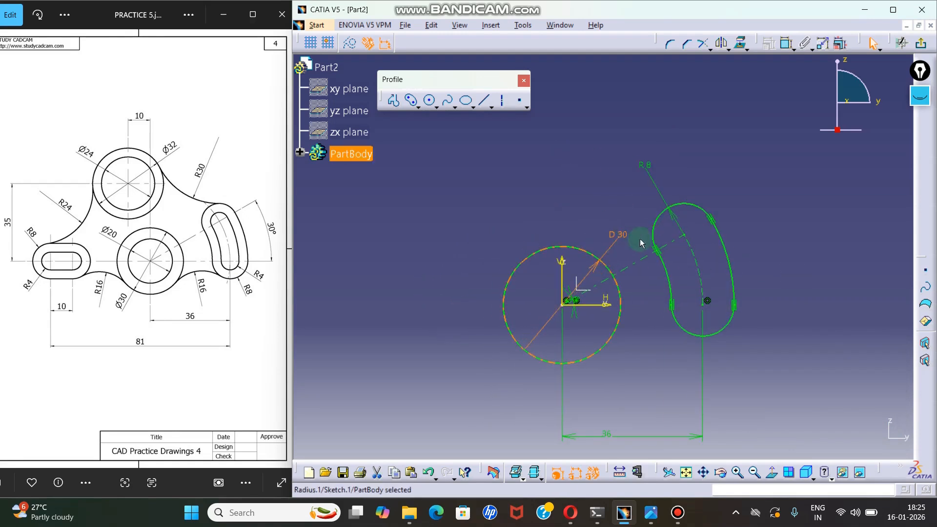
mouse_move(686, 246)
middle_mouse_down()
mouse_move(751, 286)
mouse_move(748, 273)
middle_mouse_up()
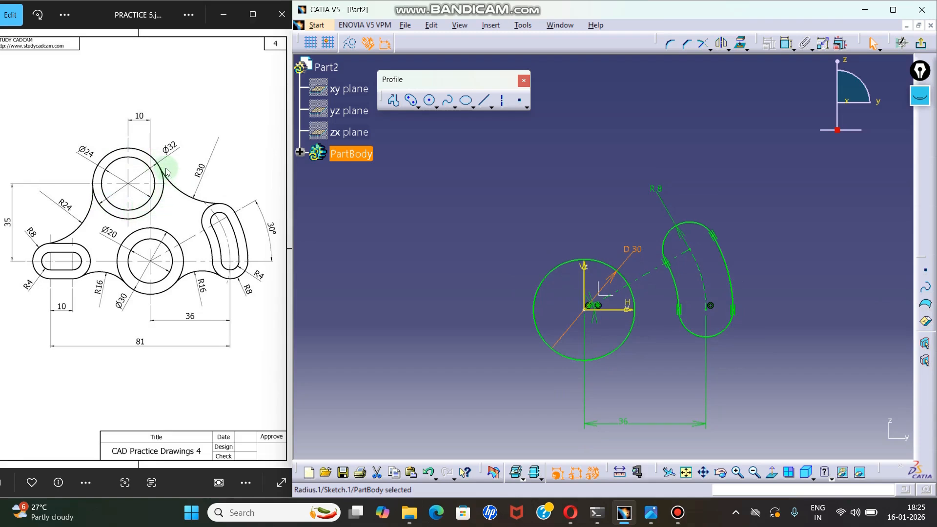
Draw a circle centred about 14.5 mm to the left of and 46 mm above the sketch origin.
left_click(430, 102)
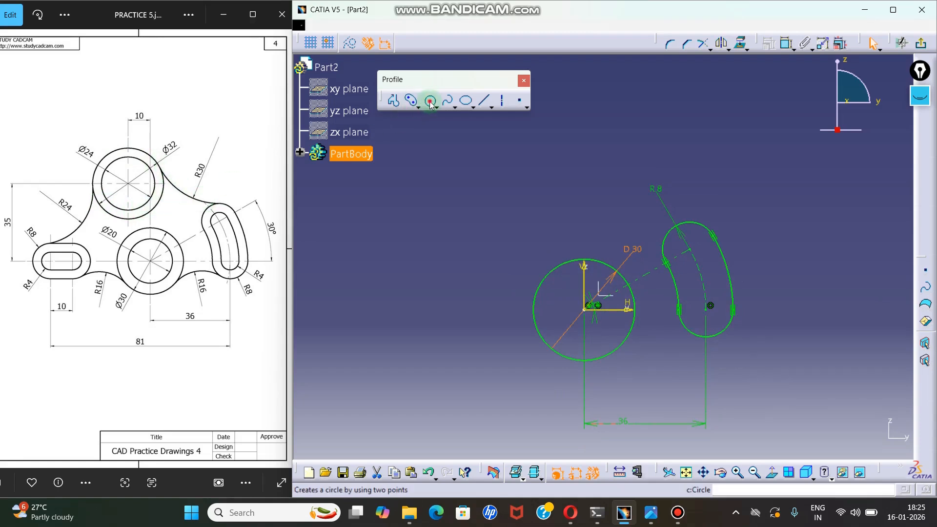
middle_click_drag(584, 201, 598, 214)
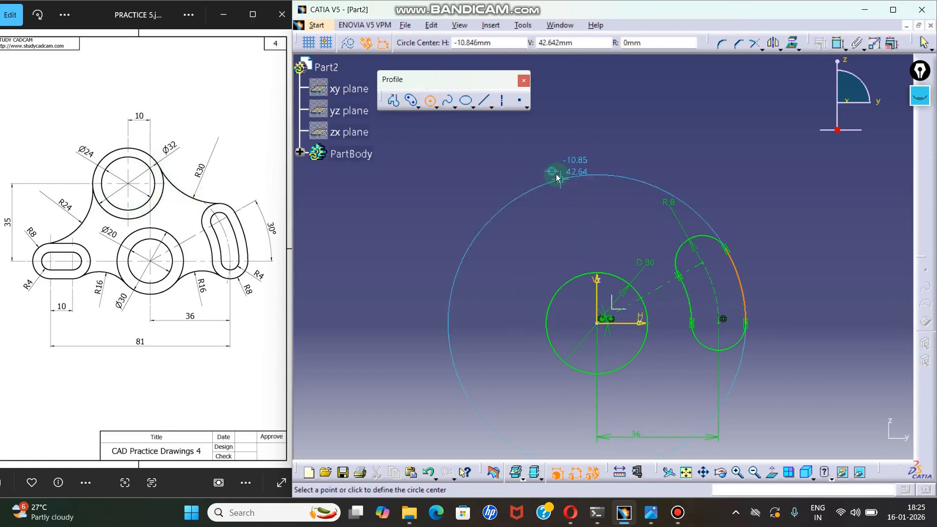
left_click(549, 168)
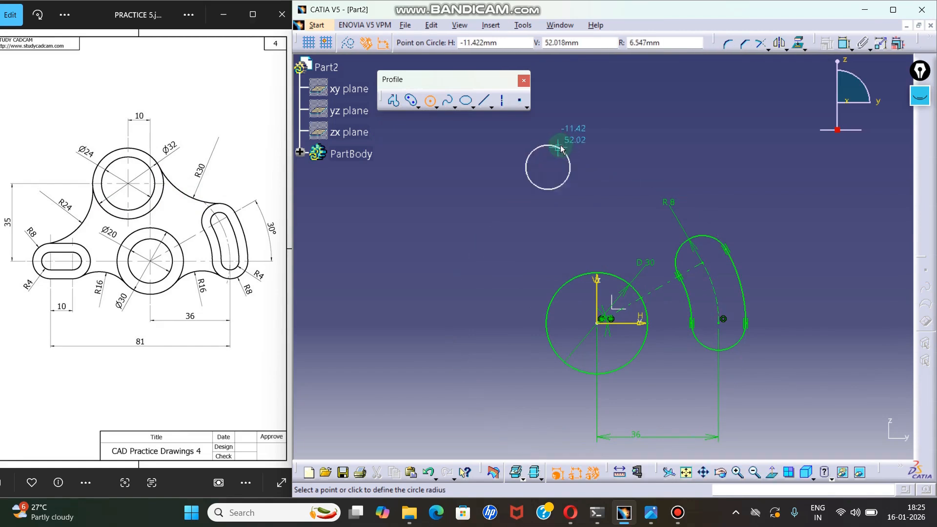
left_click(575, 125)
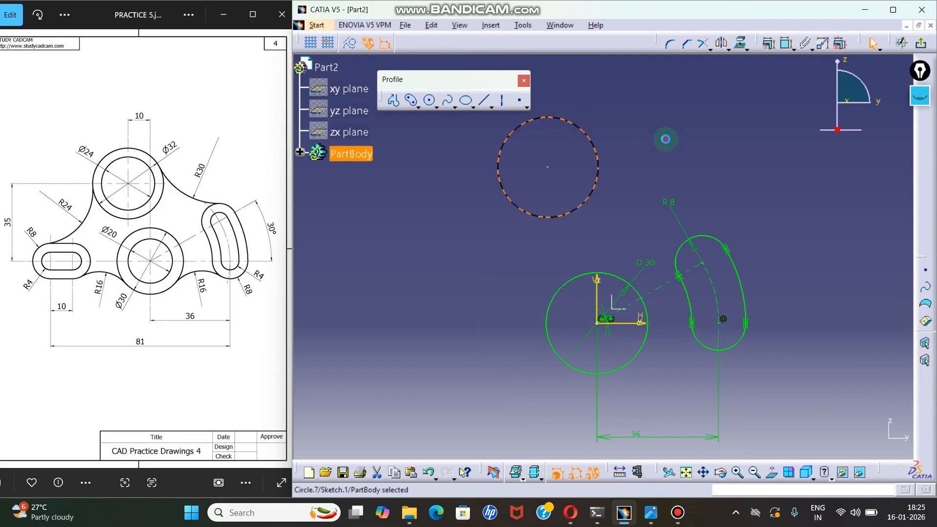
left_click(664, 139)
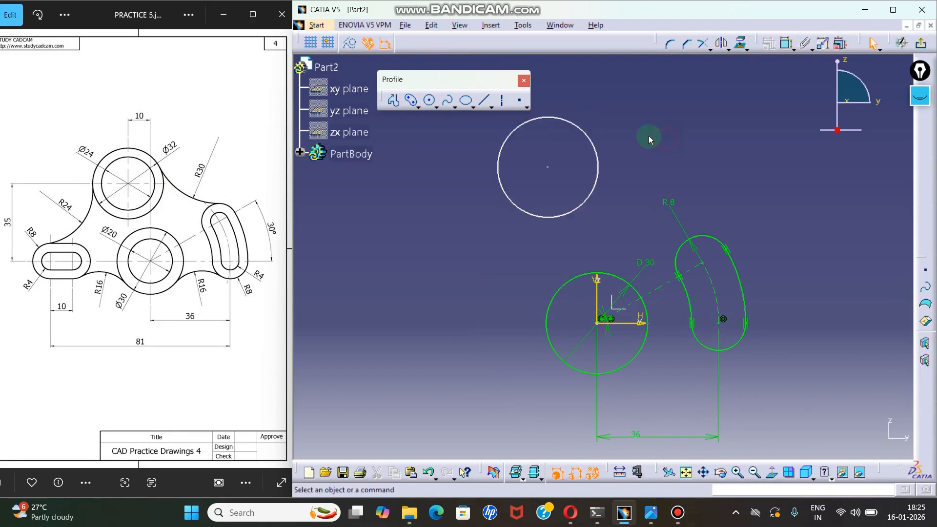
Dimension the upper circle's diameter and set it to 32 mm.
left_click(791, 46)
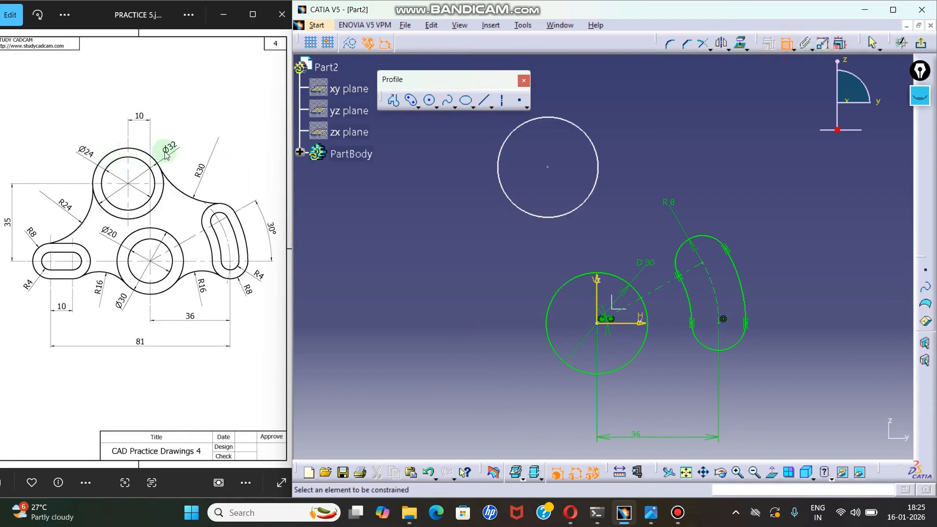
left_click(588, 134)
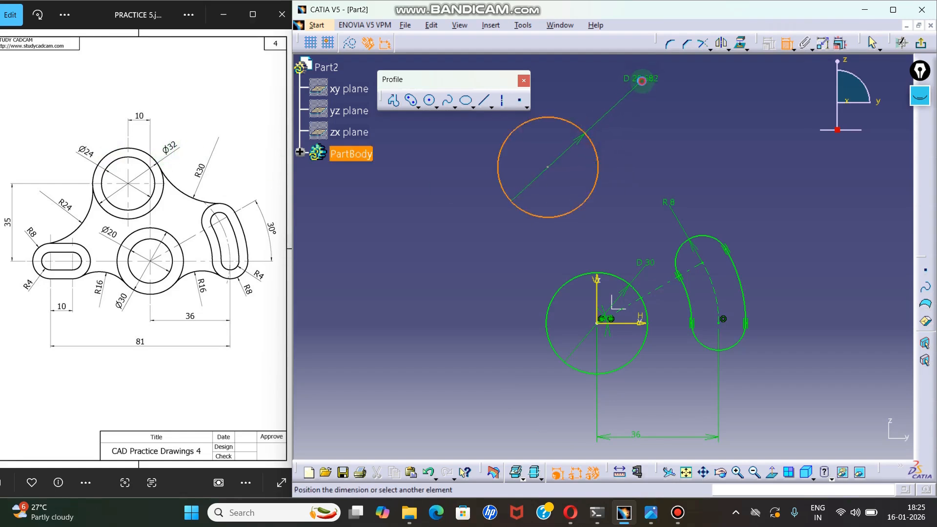
left_click(642, 81)
double_click(644, 78)
type("32")
key("Return")
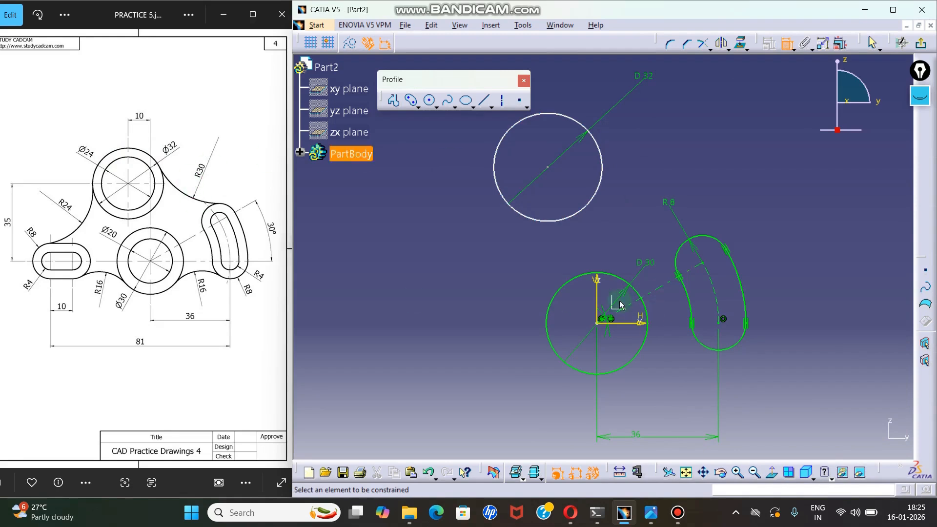
Dimension the horizontal distance from the upper circle's centre to the vertical axis and set it to 10 mm.
left_click(552, 167)
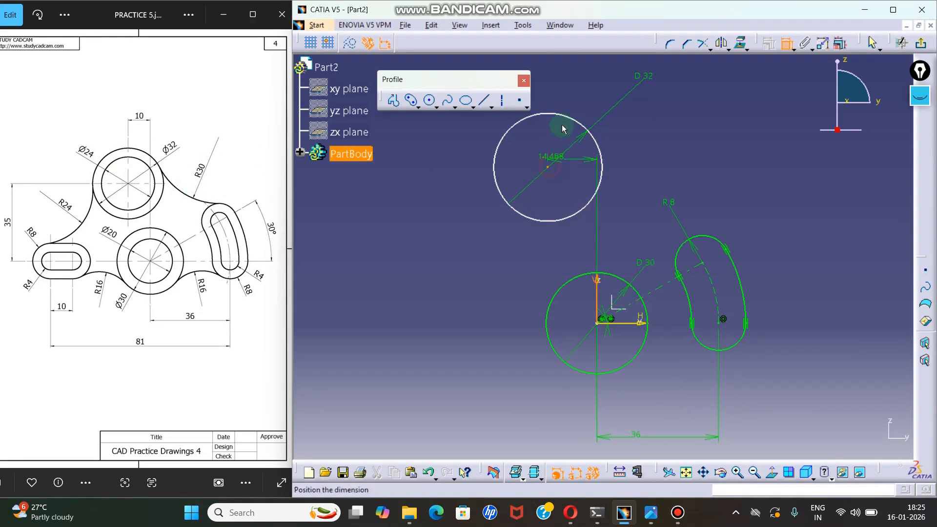
left_click(569, 77)
double_click(573, 76)
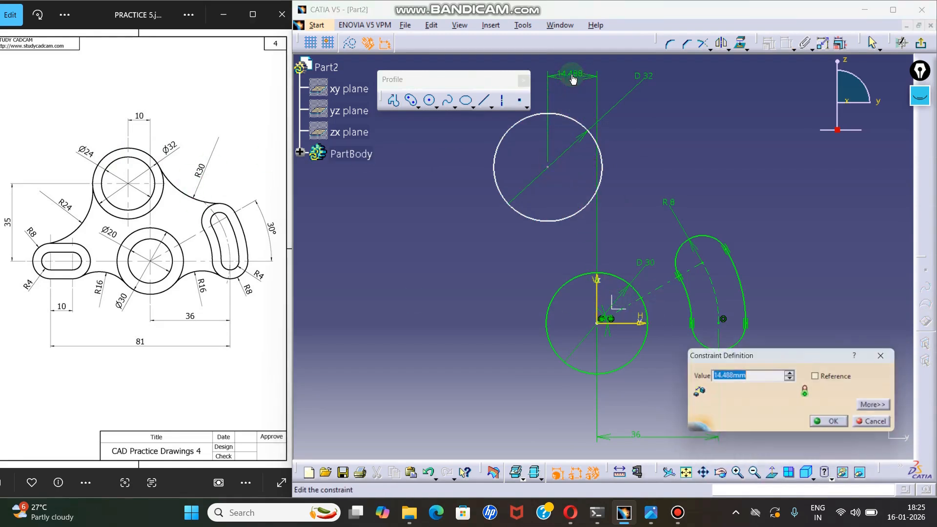
type("10")
key("Return")
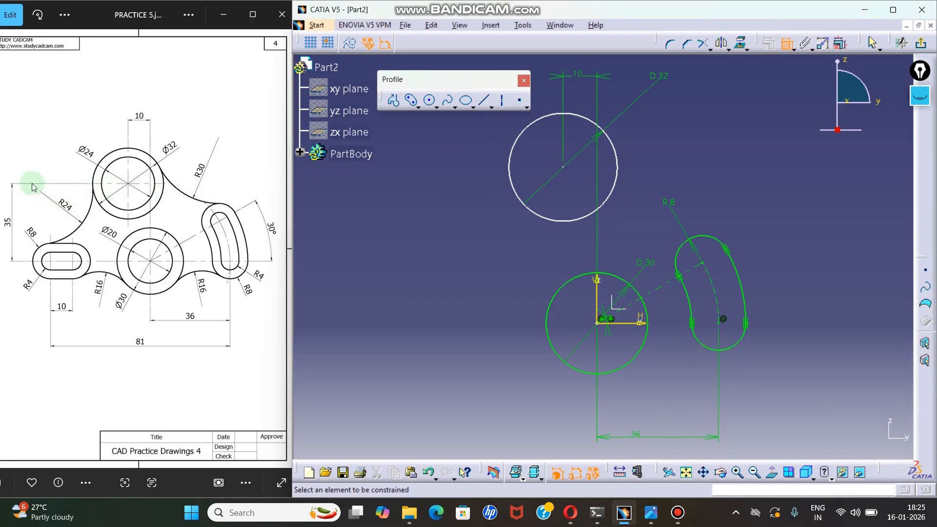
Dimension the vertical distance from the upper circle's centre to the horizontal axis and set it to 35 mm.
left_click(563, 167)
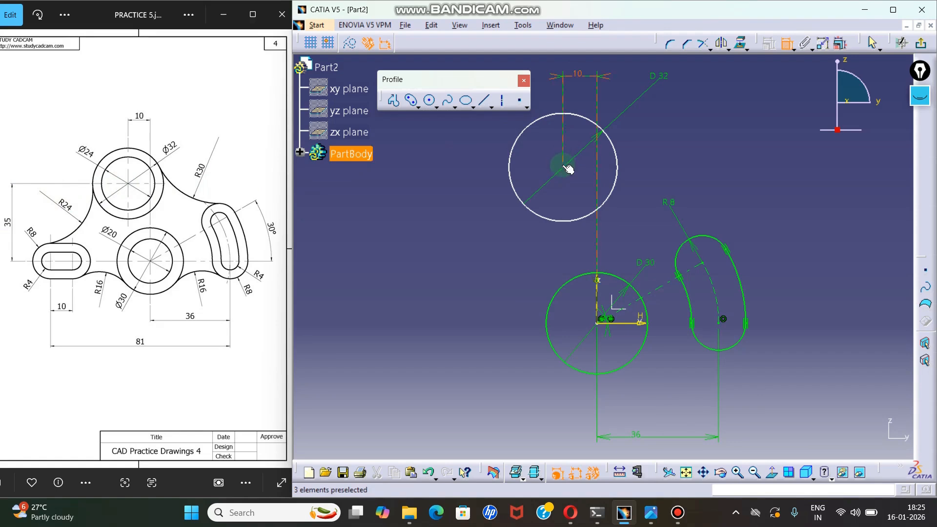
left_click(641, 325)
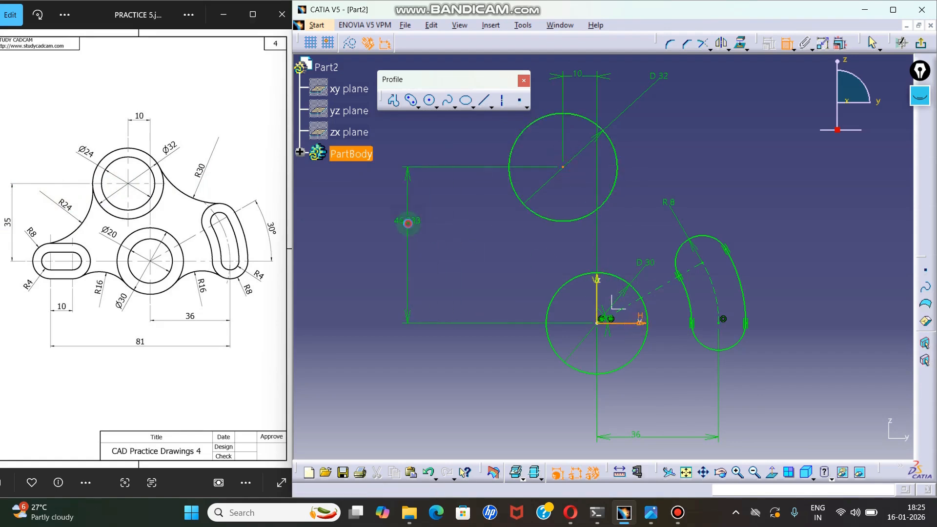
double_click(410, 219)
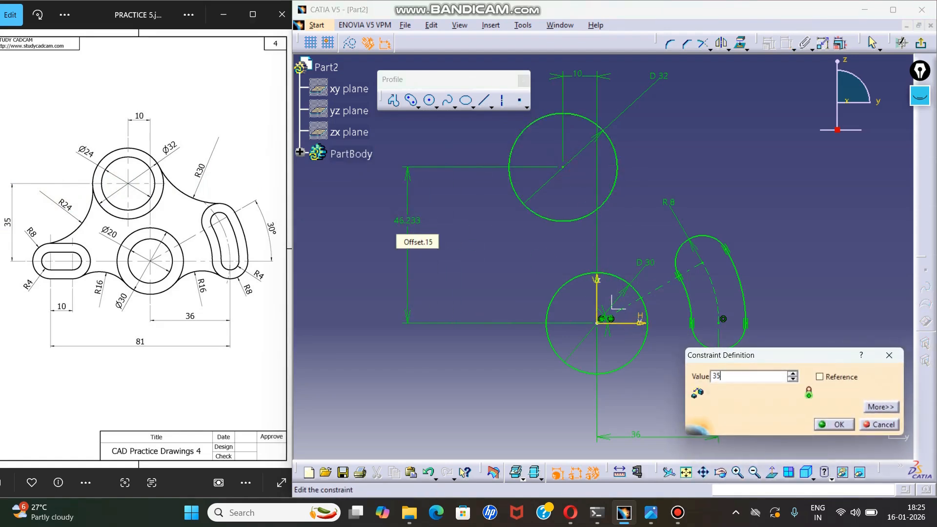
key("Return")
left_click(889, 163)
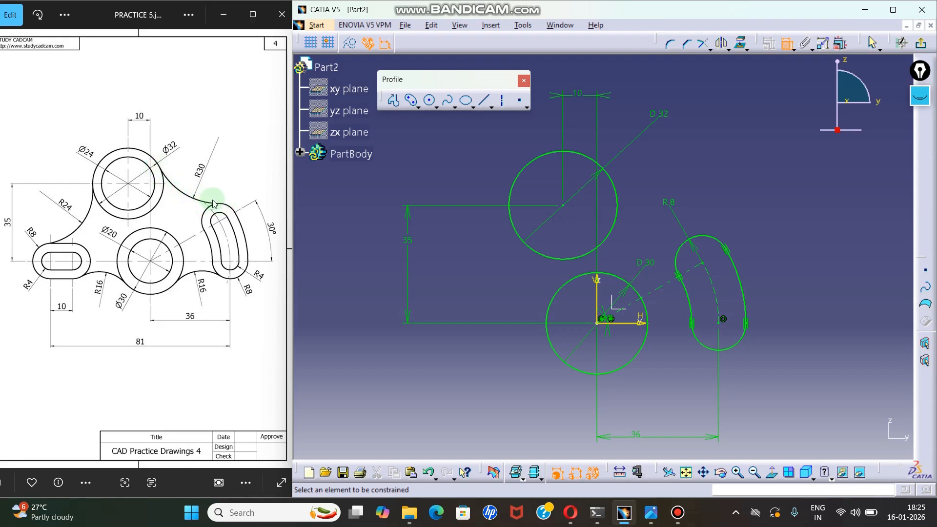
Draw a concave three-point arc from the upper circle's right side to the curved slot's upper end.
left_click(436, 108)
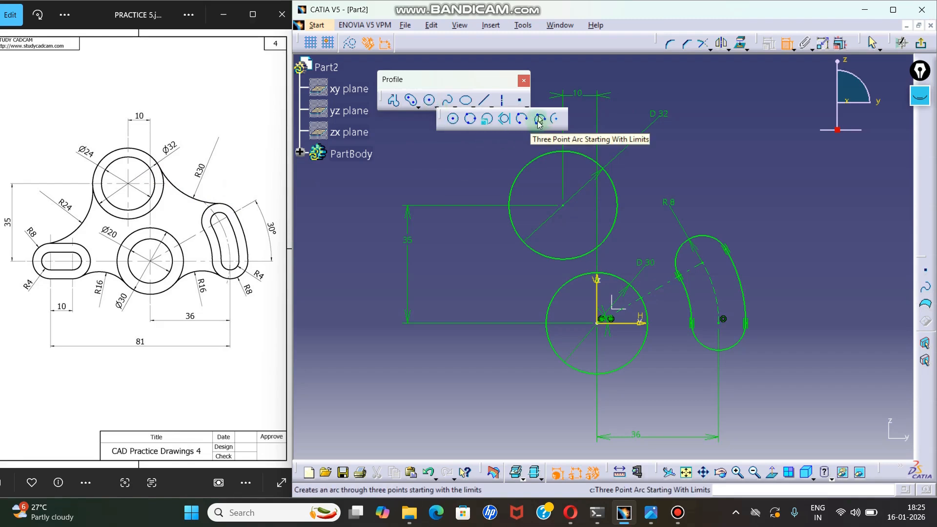
left_click(539, 120)
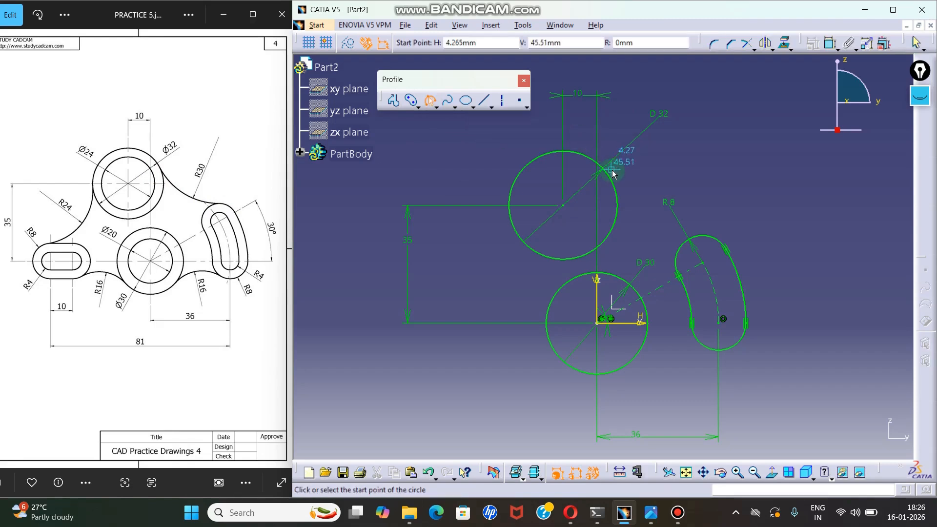
left_click(612, 176)
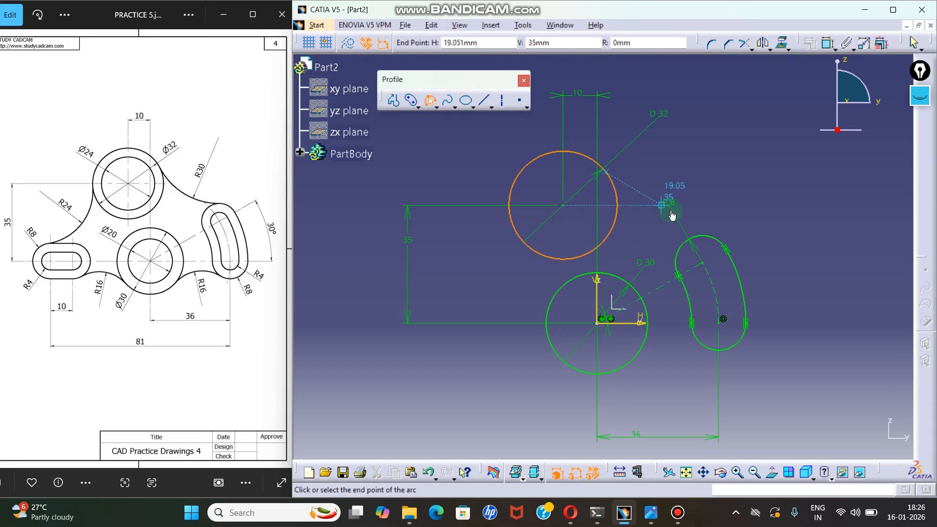
left_click(716, 239)
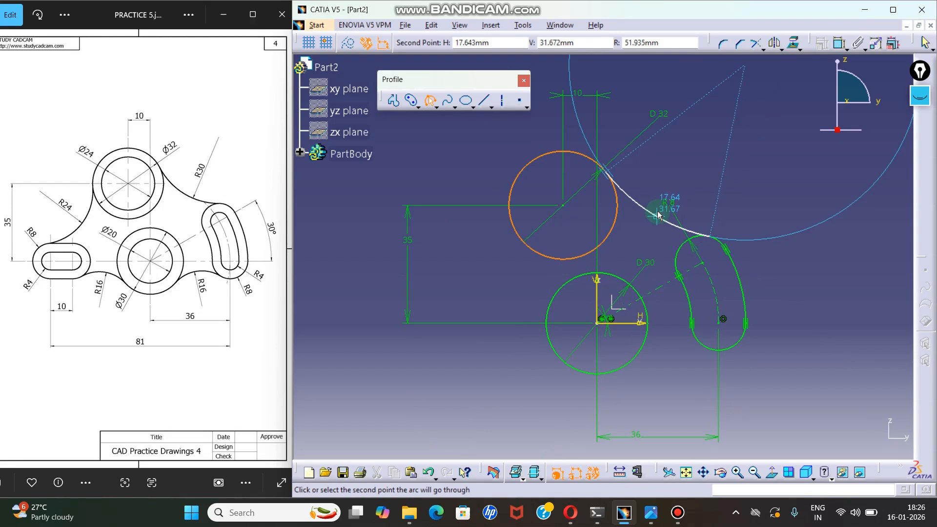
left_click(658, 215)
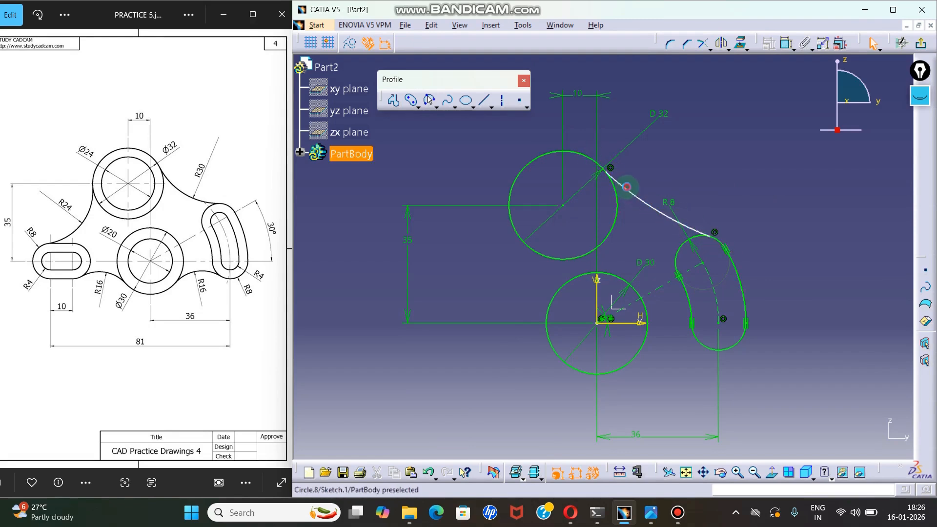
Make the connecting arc tangent to the upper circle.
left_click(627, 187)
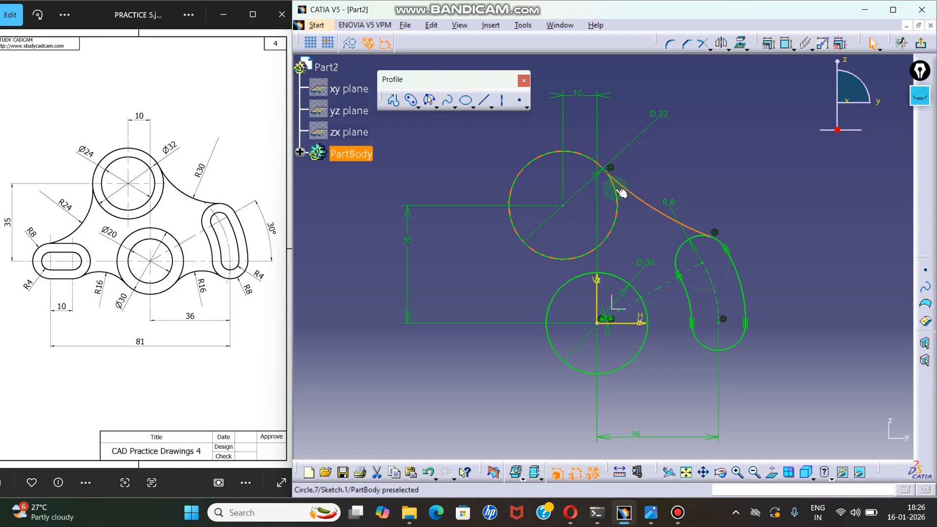
left_click(621, 193, "ctrl")
left_click(771, 45)
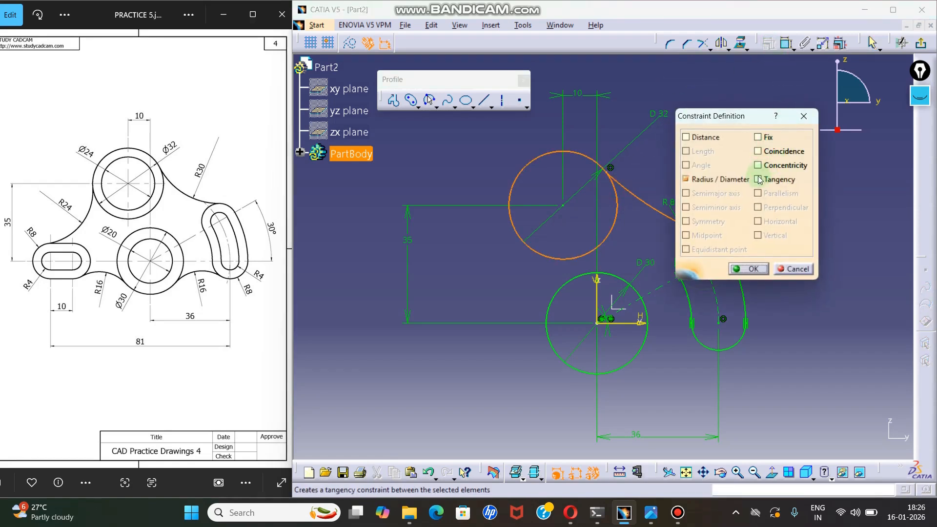
left_click(759, 179)
left_click(749, 269)
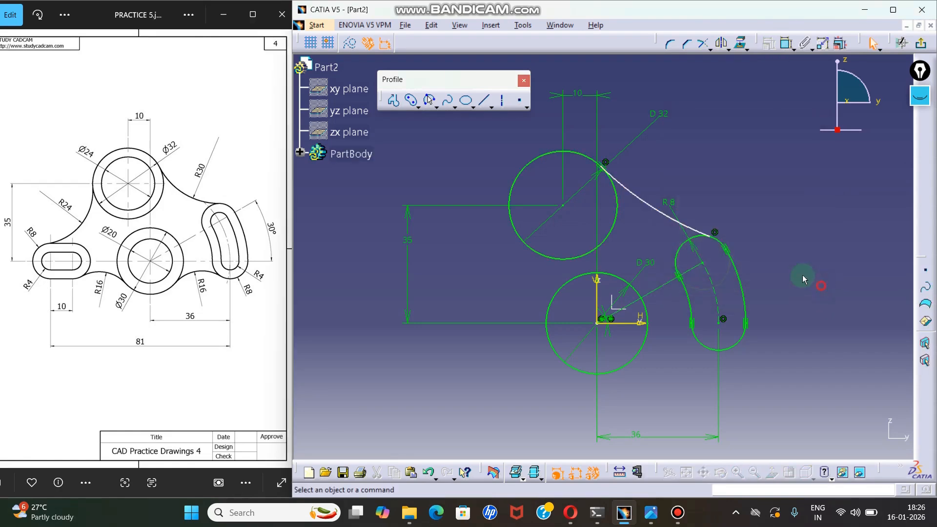
Make the connecting arc tangent to the curved slot's upper end arc.
left_click(689, 228)
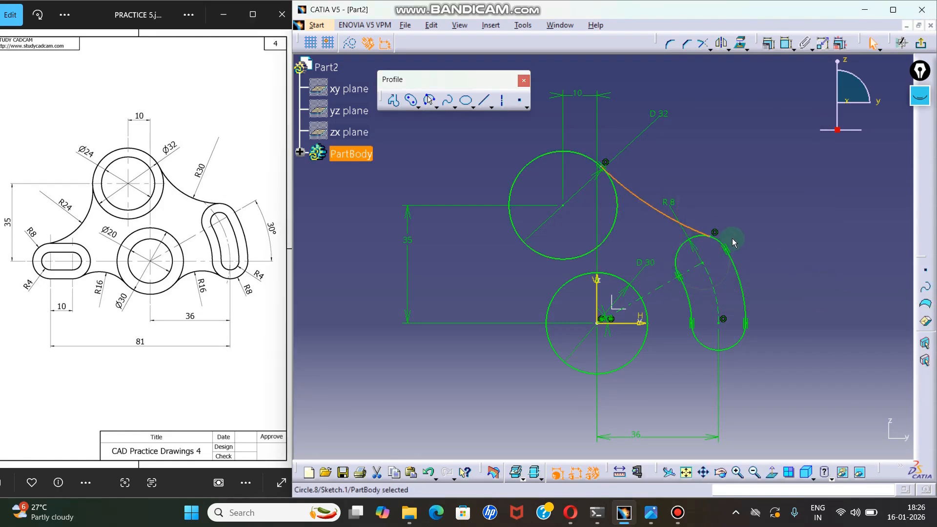
left_click(720, 241, "ctrl")
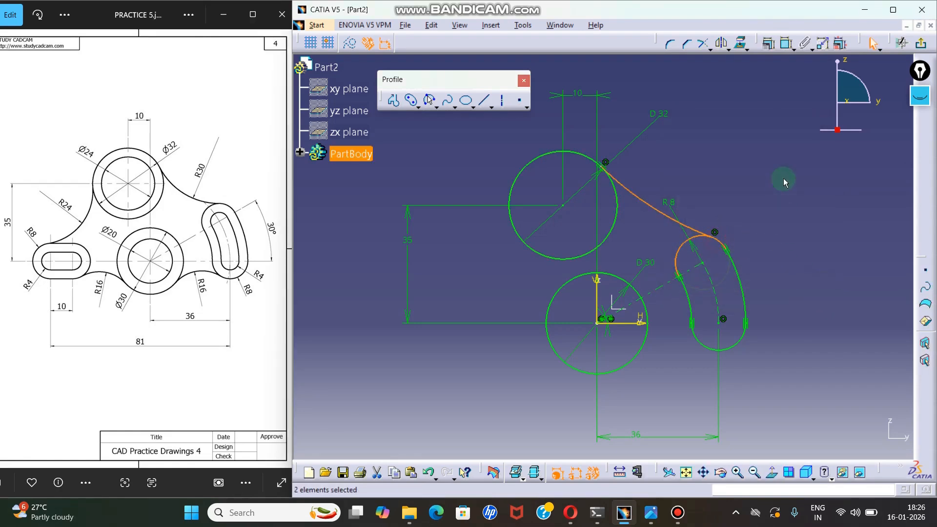
left_click(769, 44)
left_click(759, 180)
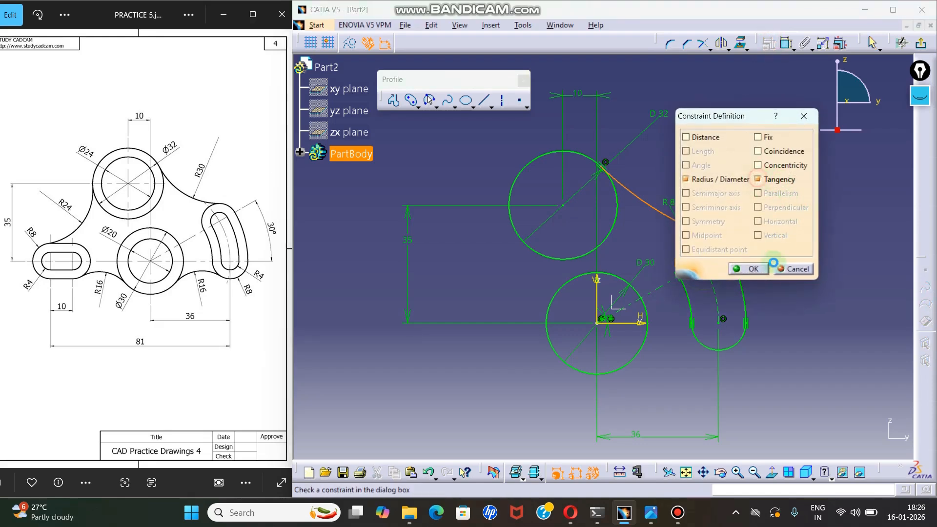
left_click(750, 269)
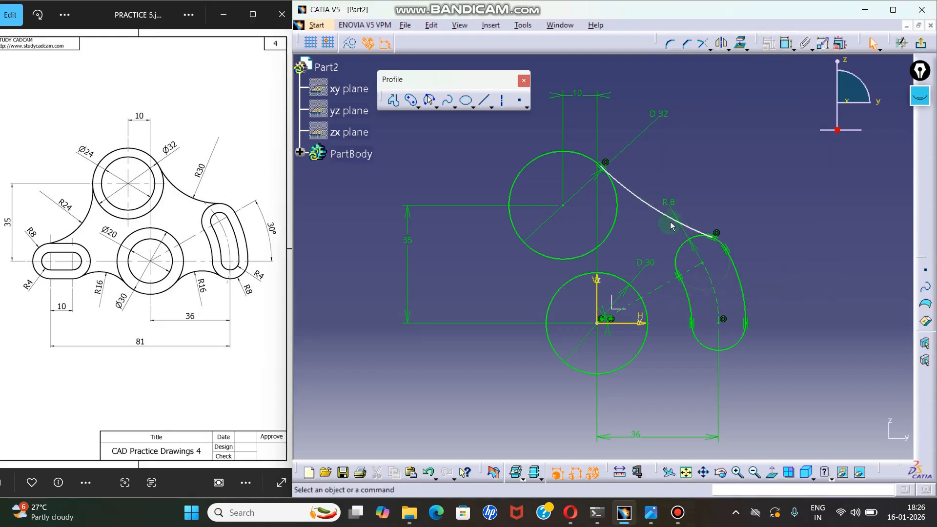
Dimension the connecting arc's radius and set it to 30 mm.
left_click(648, 207)
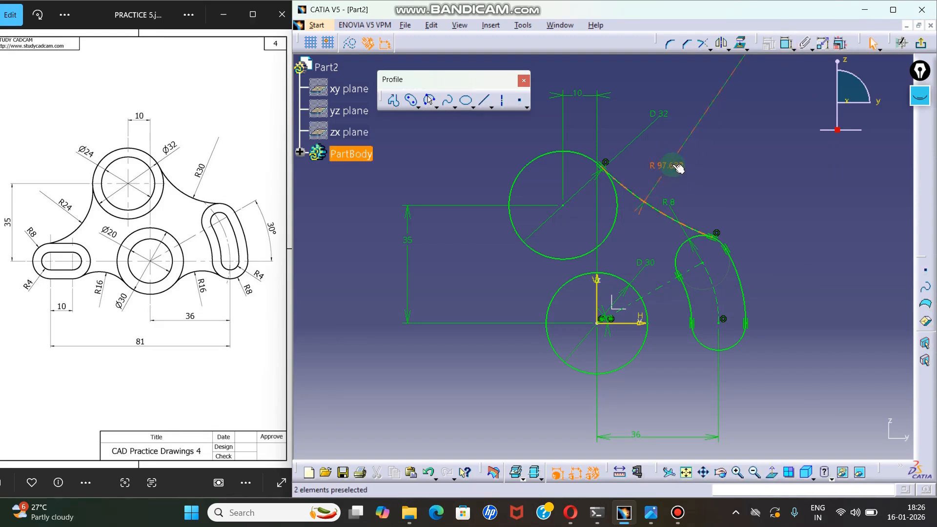
left_click(679, 169)
double_click(668, 165)
type("30")
key("Return")
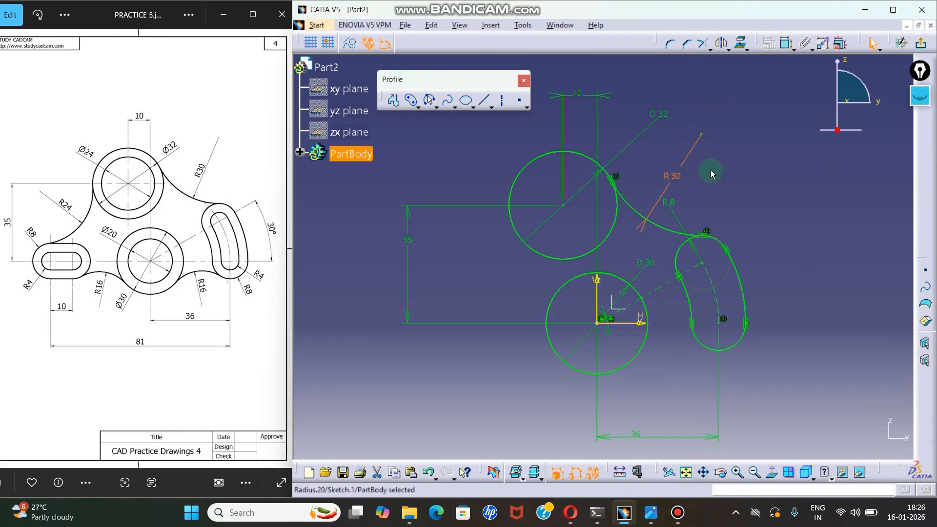
left_click(762, 188)
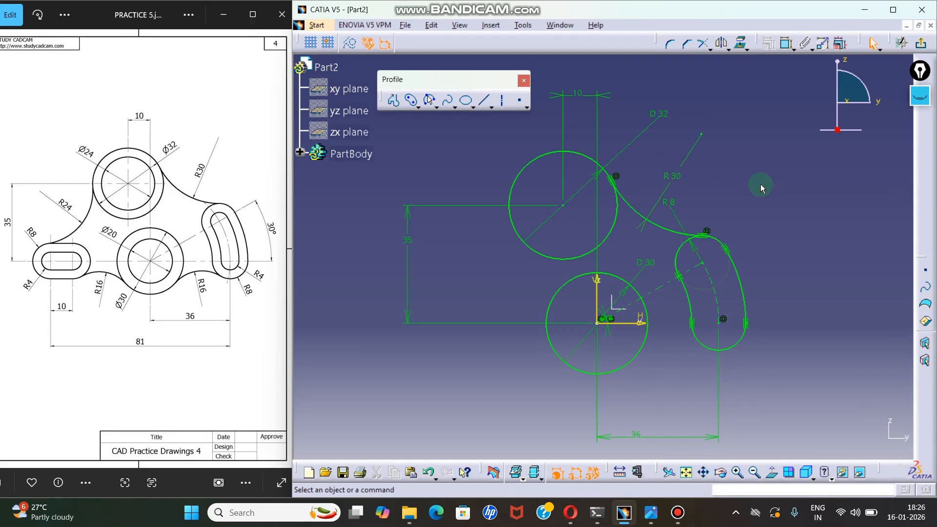
Delete the connecting arc between the upper circle and the curved slot.
left_click(665, 229)
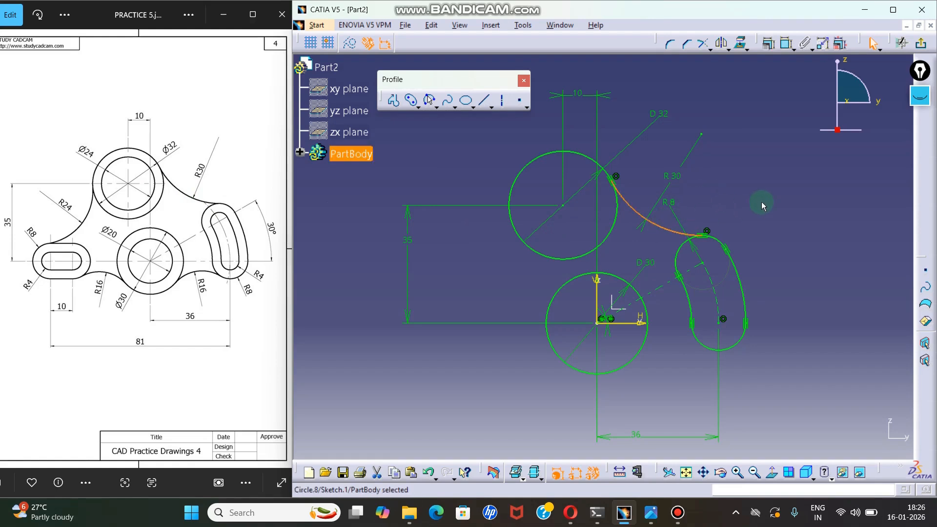
key("Delete")
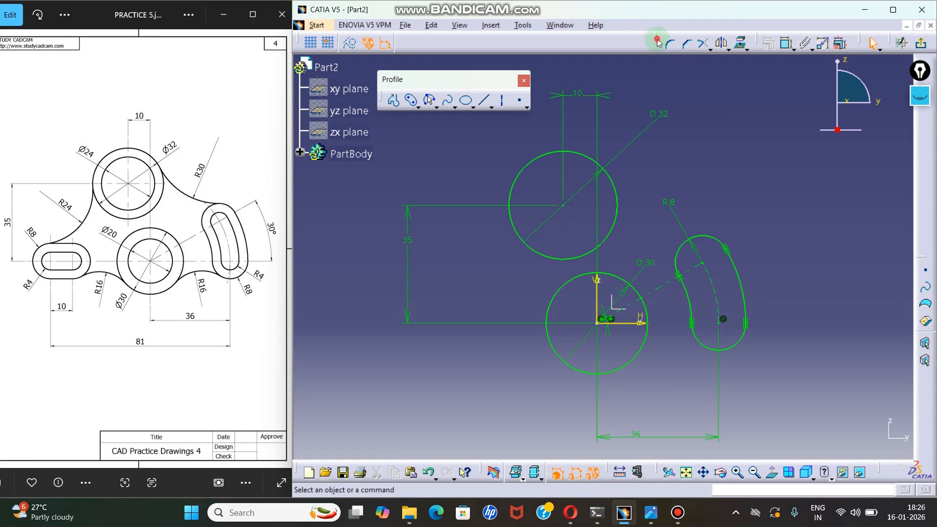
Try a trimming corner between the upper circle and the curved slot's upper end arc, and undo it.
left_click_drag(658, 43, 677, 82)
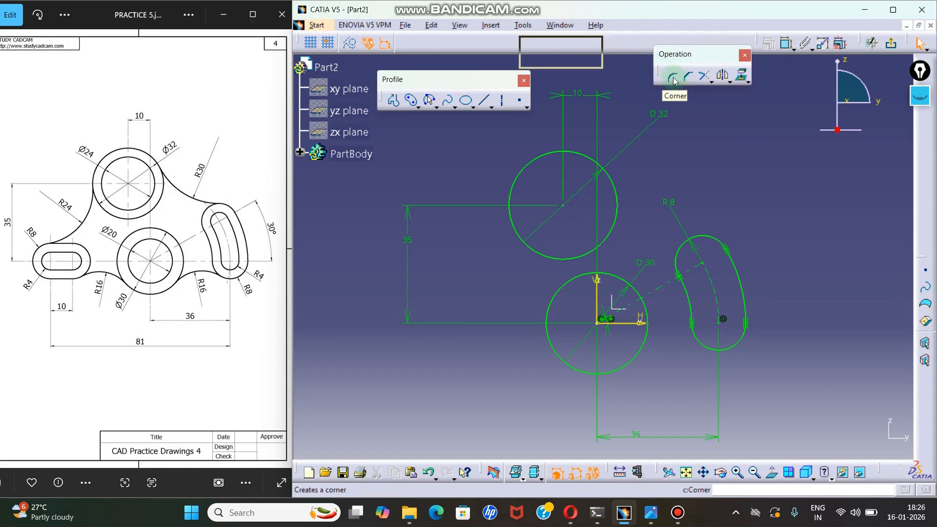
left_click(673, 77)
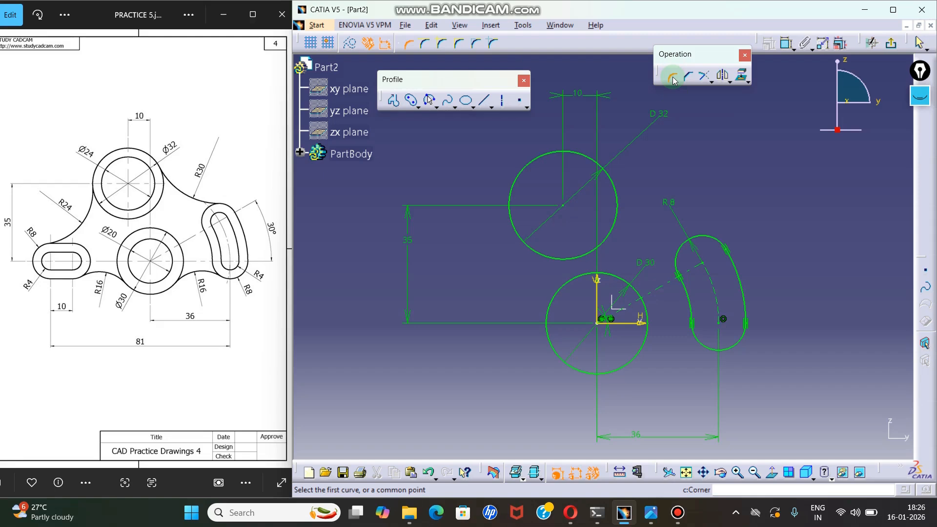
left_click(611, 178)
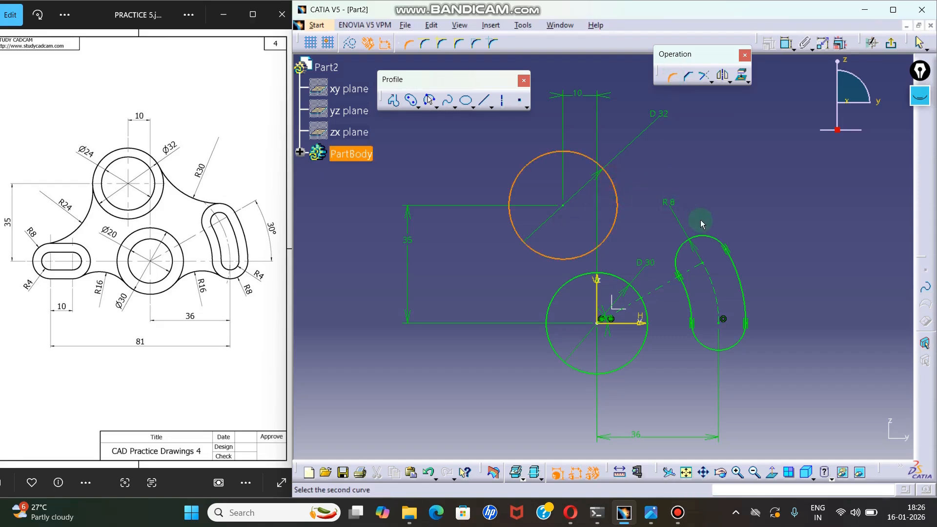
left_click(722, 240)
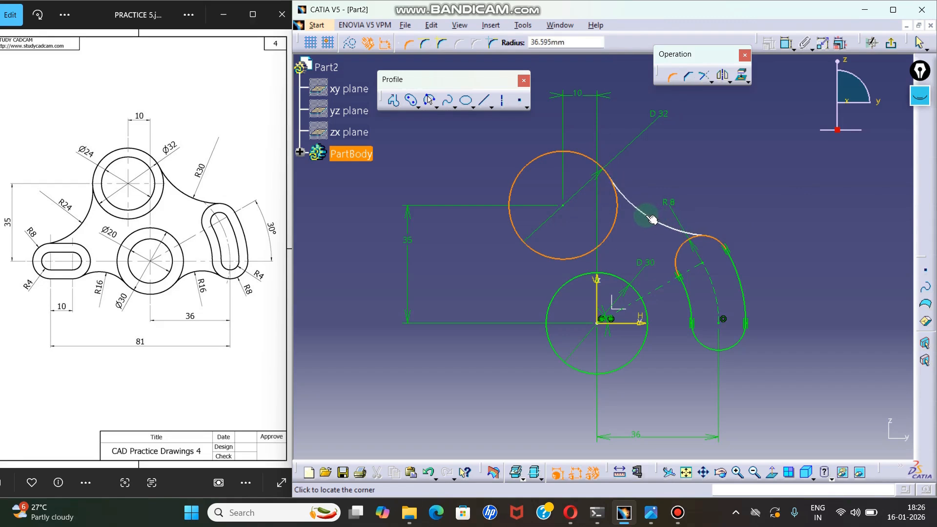
left_click(652, 220)
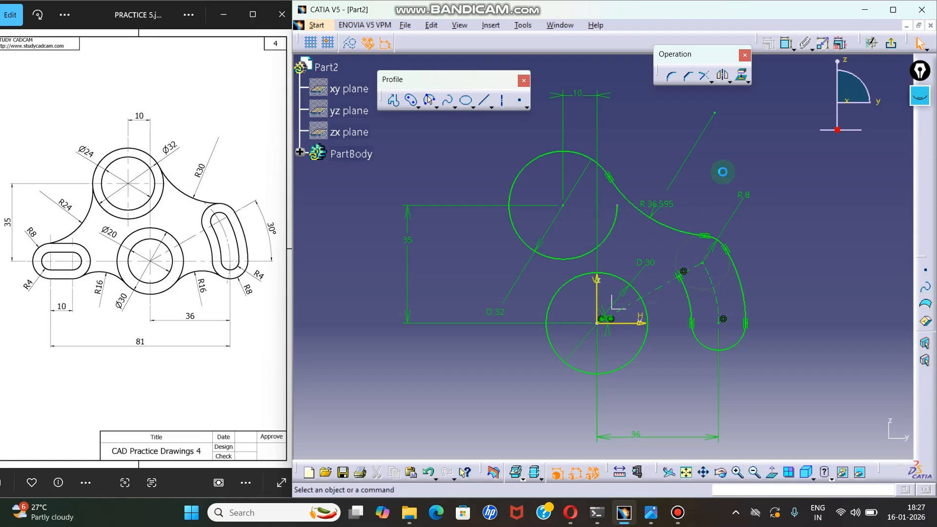
key("ctrl+z")
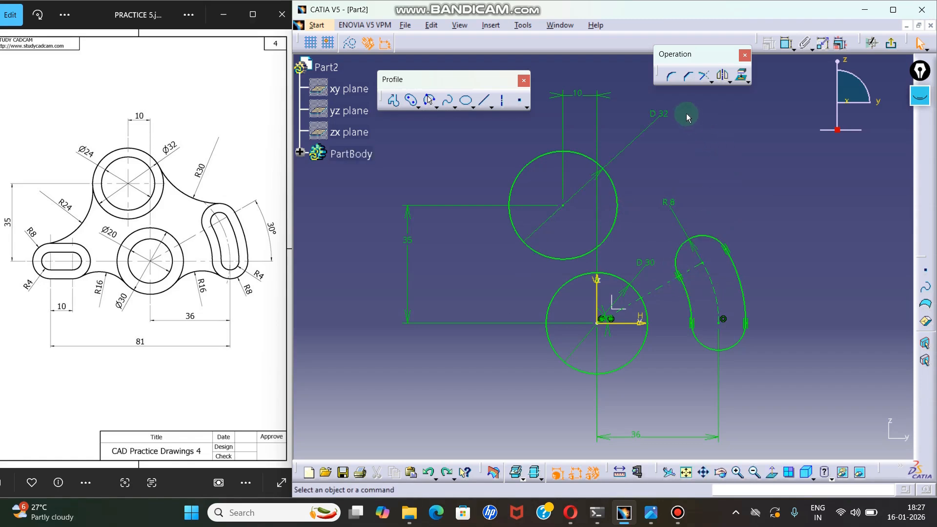
Join the upper circle to the curved slot's upper end arc with an untrimmed corner and set its radius to 30 mm.
left_click(672, 77)
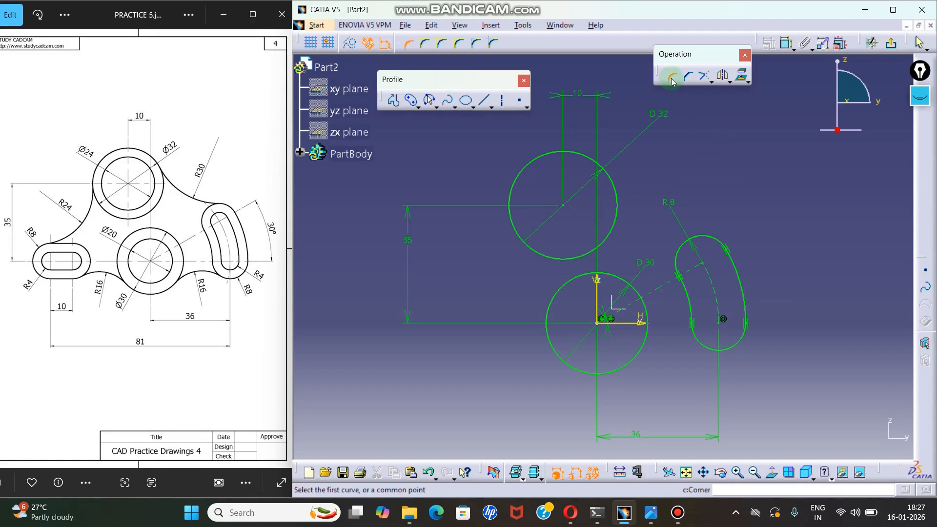
left_click(442, 45)
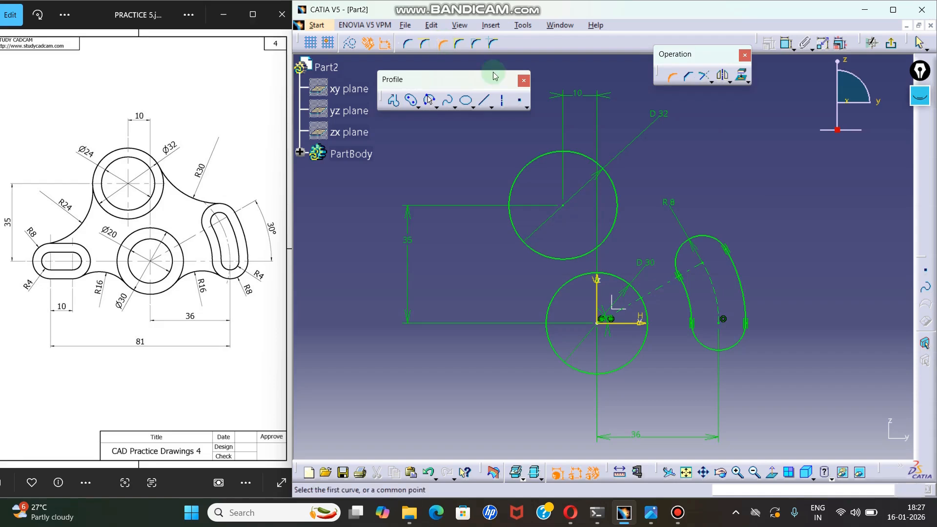
left_click(613, 178)
left_click(709, 236)
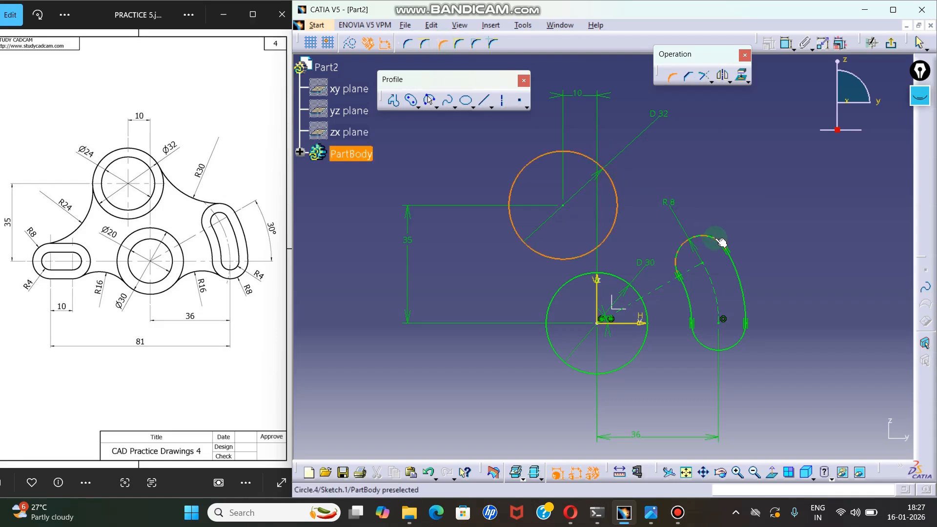
left_click(645, 223)
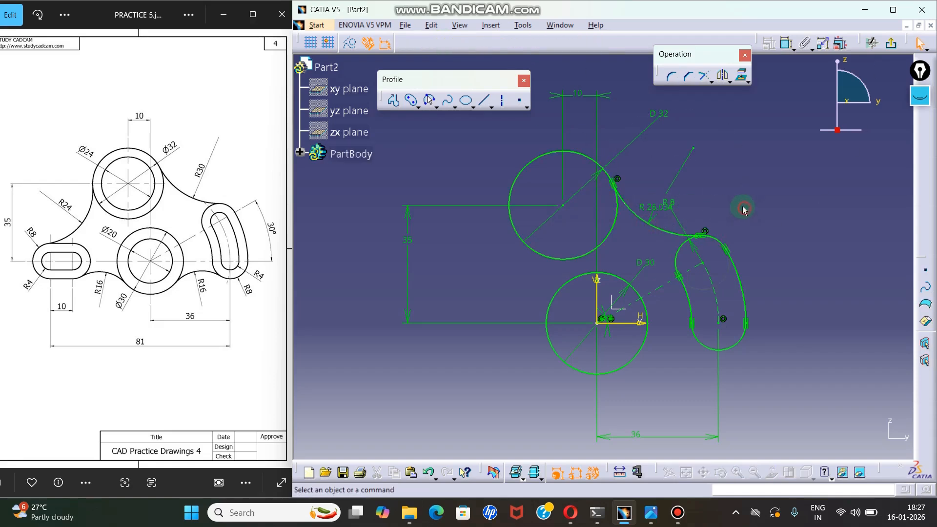
double_click(658, 210)
type("30mm")
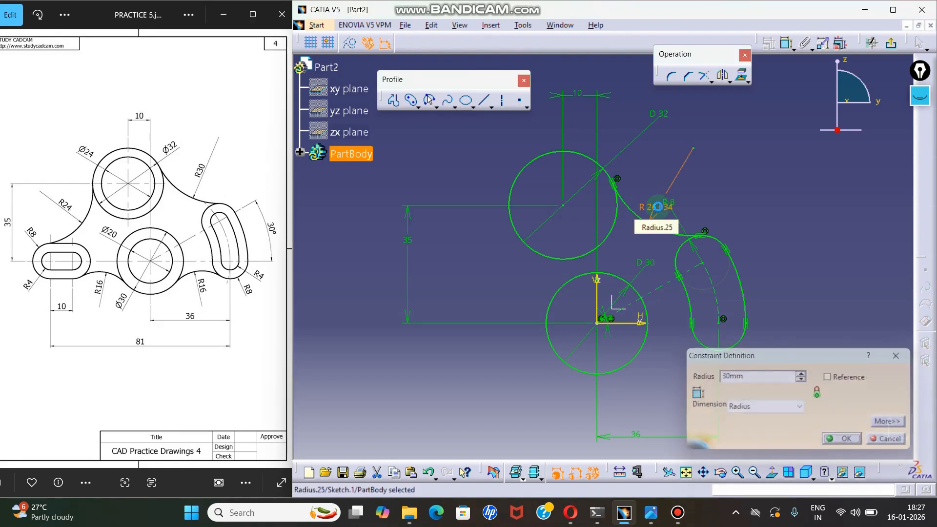
key("Return")
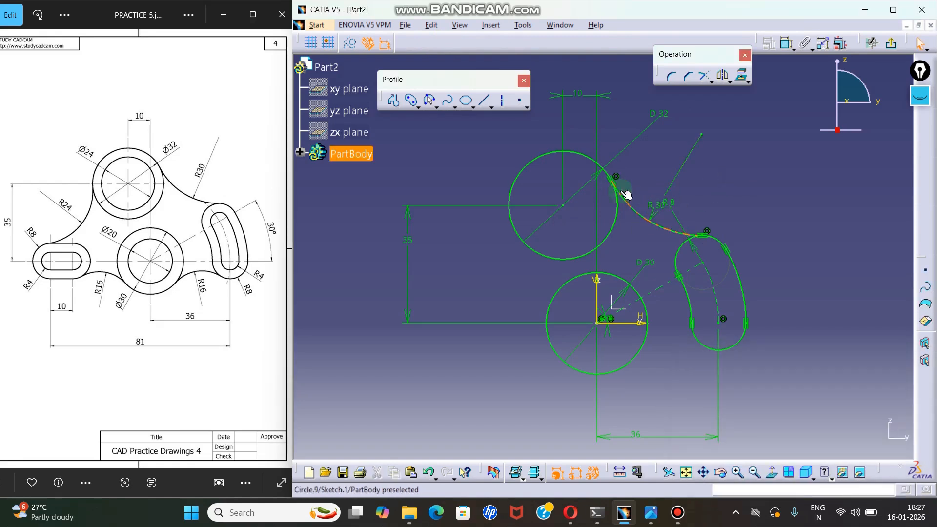
Join the central circle to the curved slot's lower end arc with an untrimmed corner and set its radius to 16 mm.
middle_click_drag(766, 222, 802, 197)
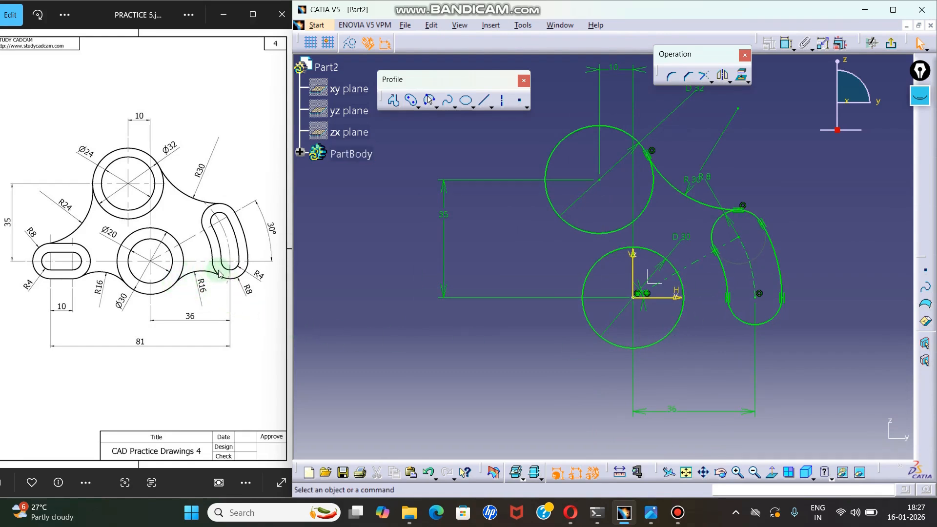
left_click(672, 75)
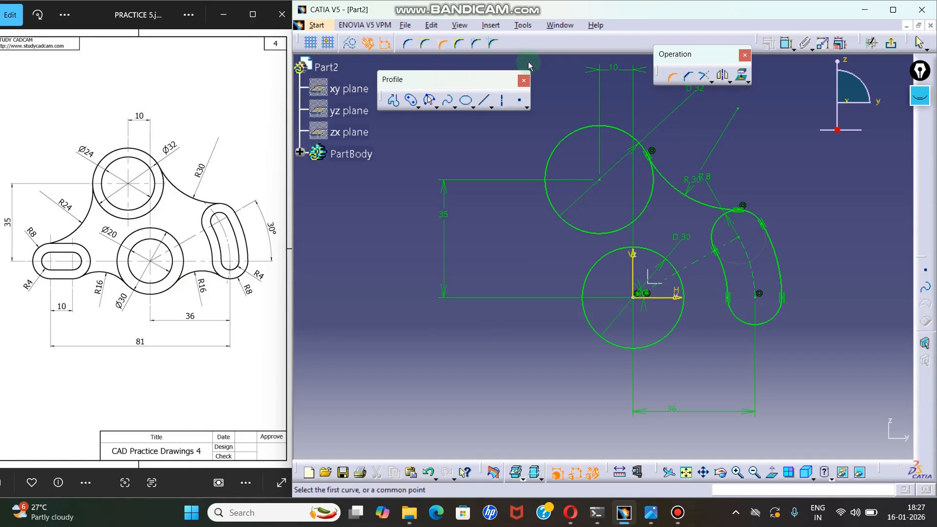
left_click(442, 45)
left_click(664, 337)
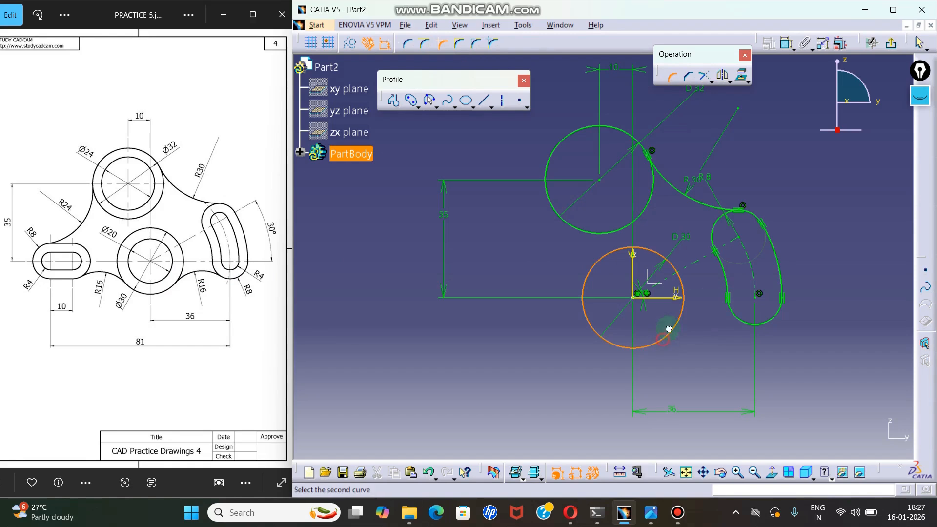
left_click(741, 323)
left_click(723, 319)
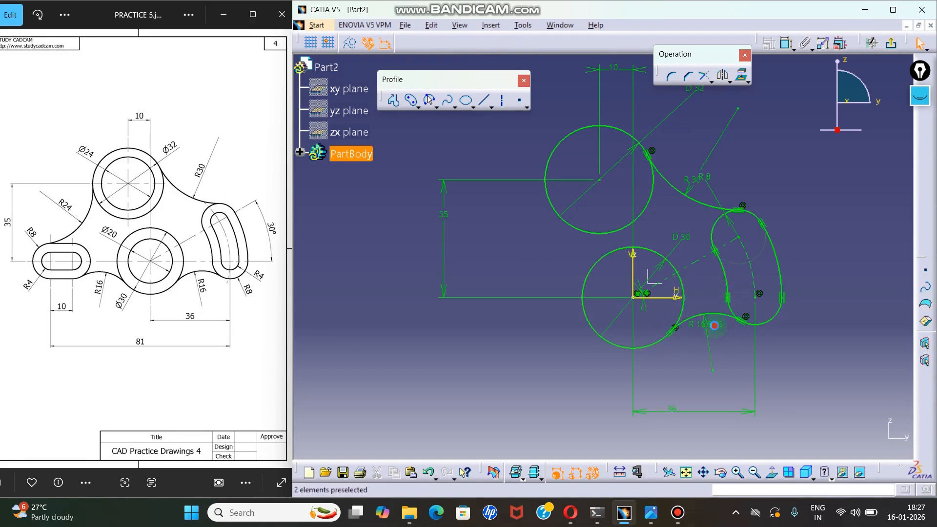
left_click(717, 341)
double_click(717, 341)
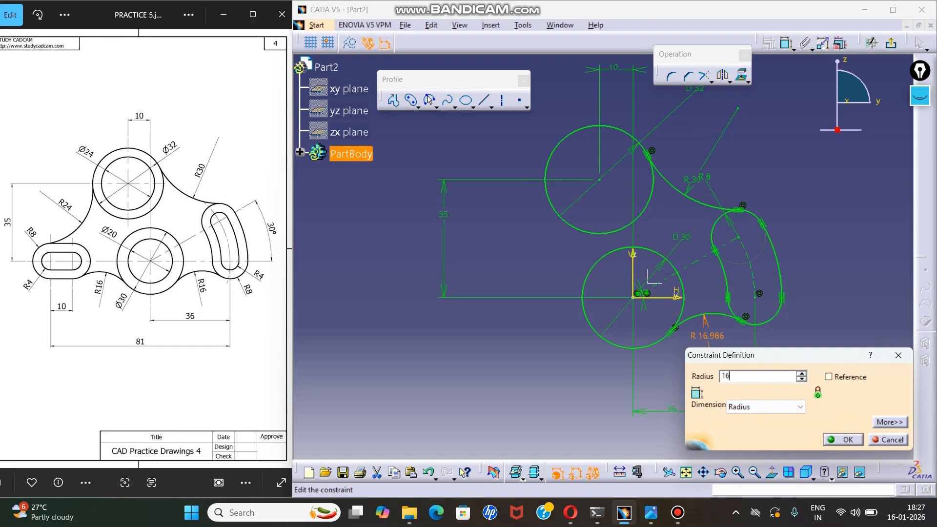
key("Return")
Sketch a horizontal elongated hole of about 8.8 mm radius on the horizontal axis, left of the central circle.
middle_click_drag(802, 356, 833, 385)
middle_click_drag(744, 347, 755, 352)
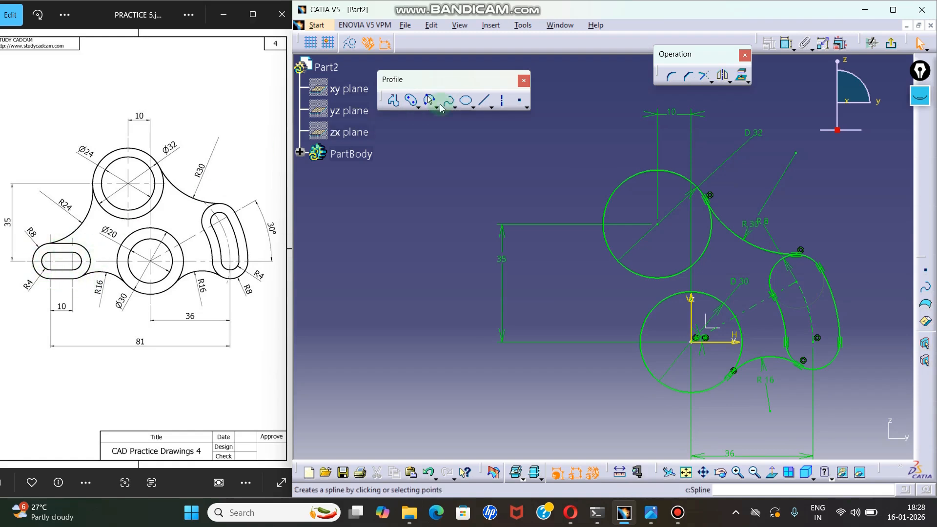
left_click(419, 108)
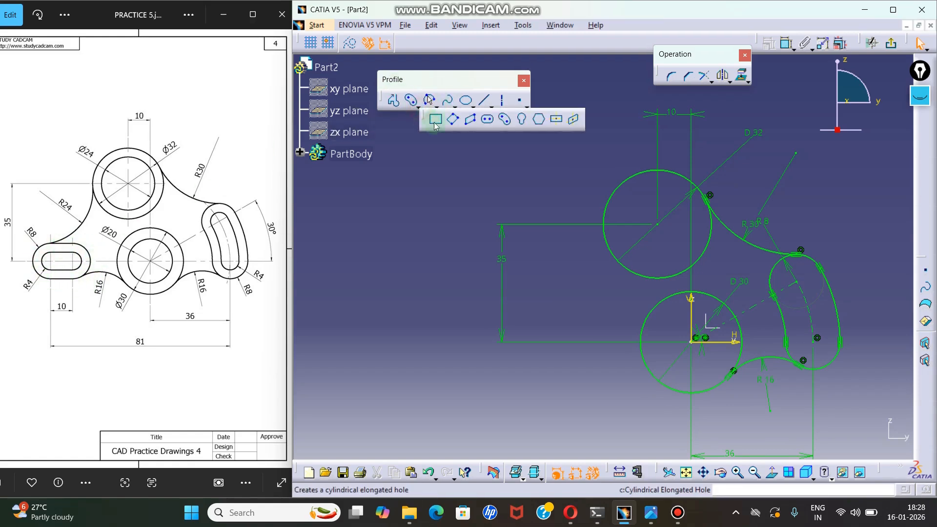
left_click(488, 121)
left_click(436, 345)
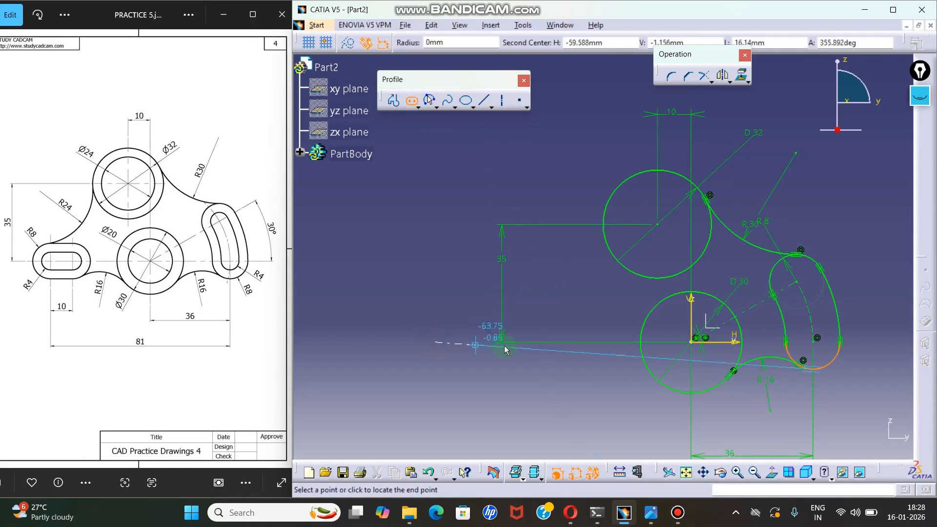
left_click(546, 342)
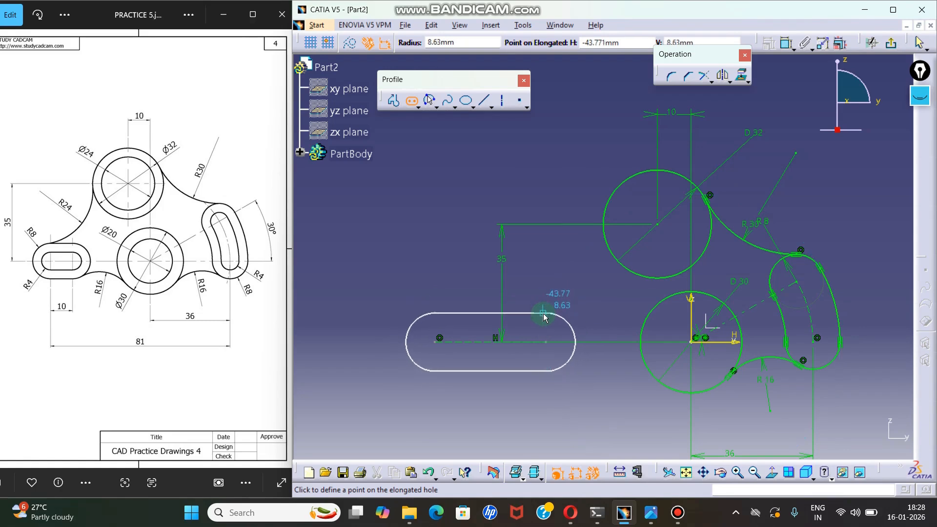
left_click(547, 313)
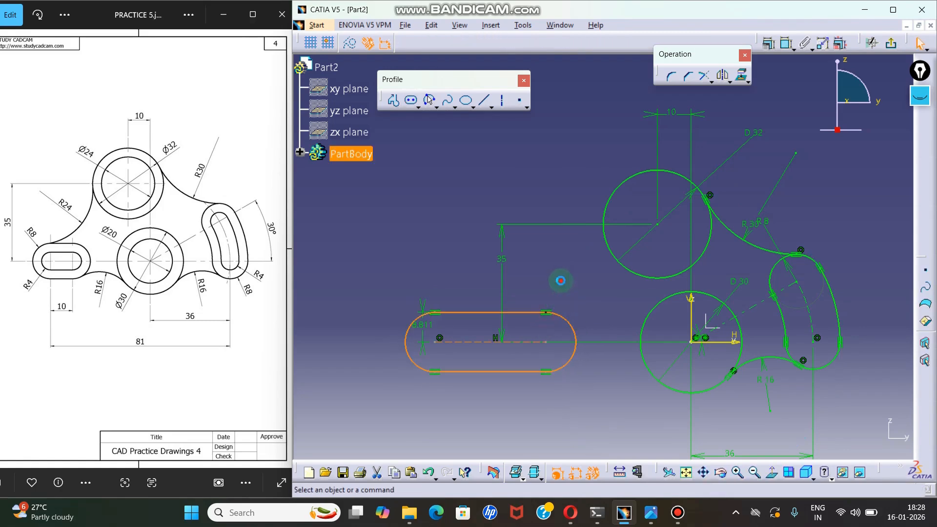
Move the elongated hole's radius dimension clear of the profile and set it to 8 mm.
left_click_drag(409, 327, 346, 304)
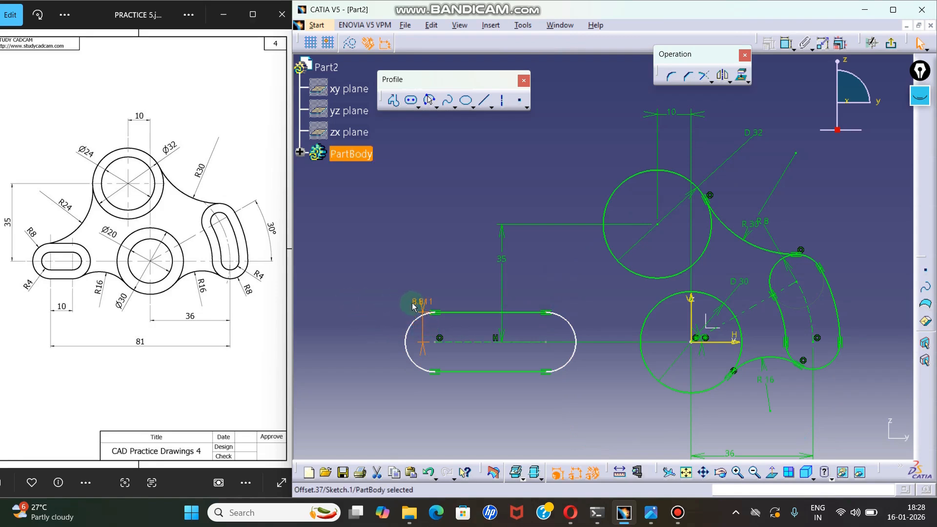
left_click_drag(412, 306, 348, 263)
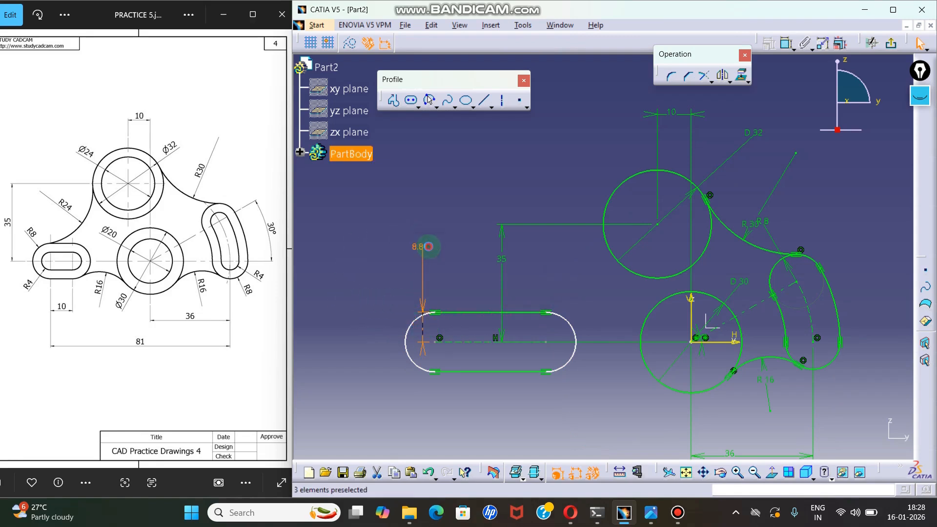
double_click(428, 239)
type("8")
key("Return")
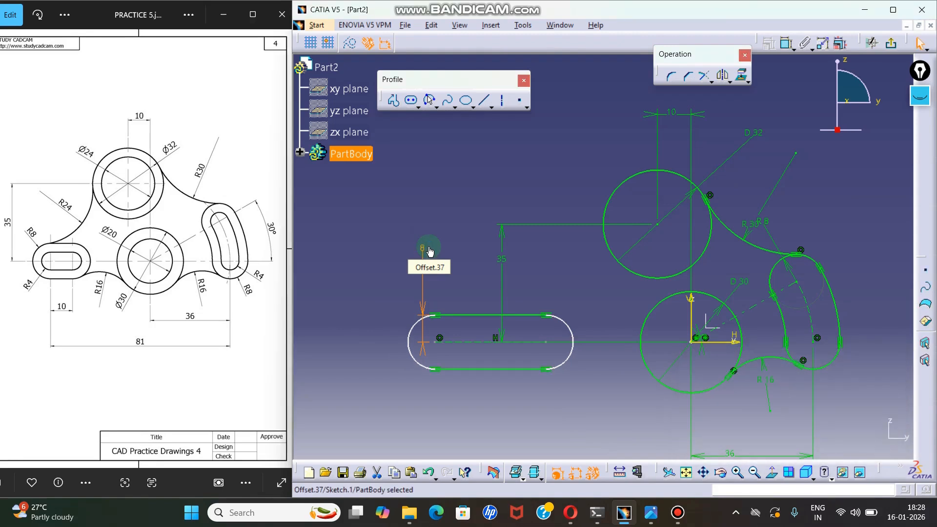
left_click(448, 264)
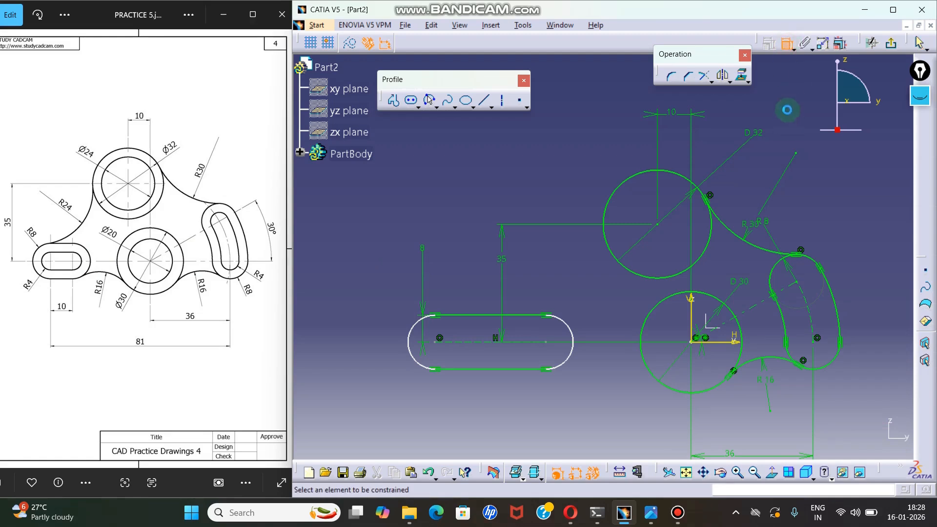
Dimension the horizontal distance from the elongated hole's left centre to the curved slot's lower centre and set it to 81 mm.
left_click(788, 48)
left_click(435, 341)
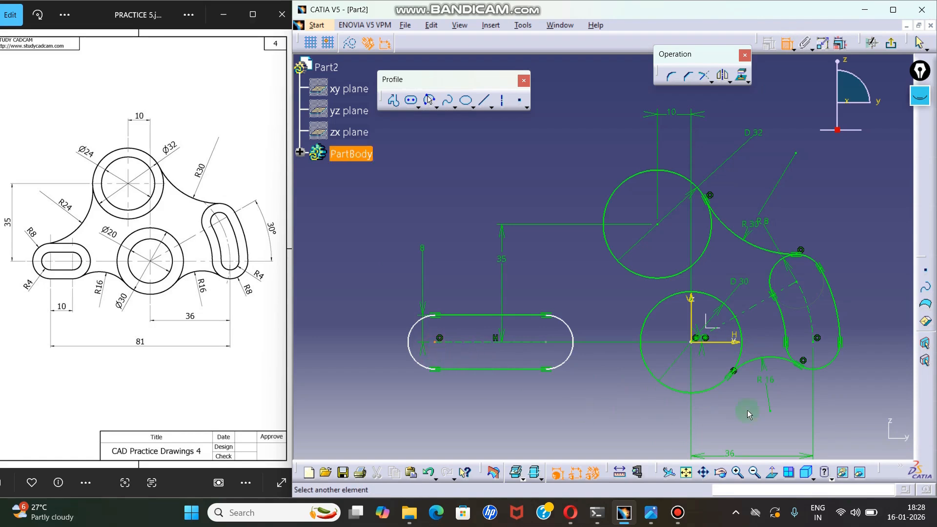
left_click(817, 338)
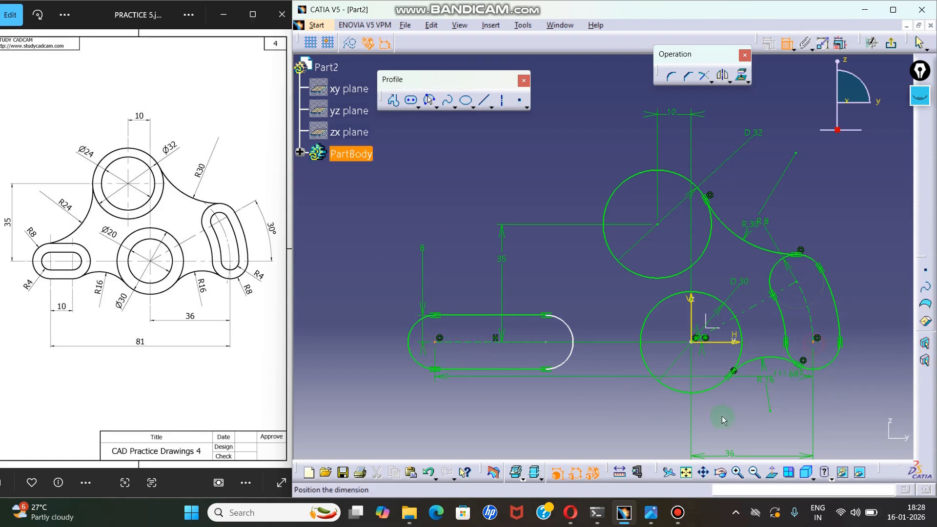
middle_click_drag(722, 416, 716, 369)
left_click(628, 428)
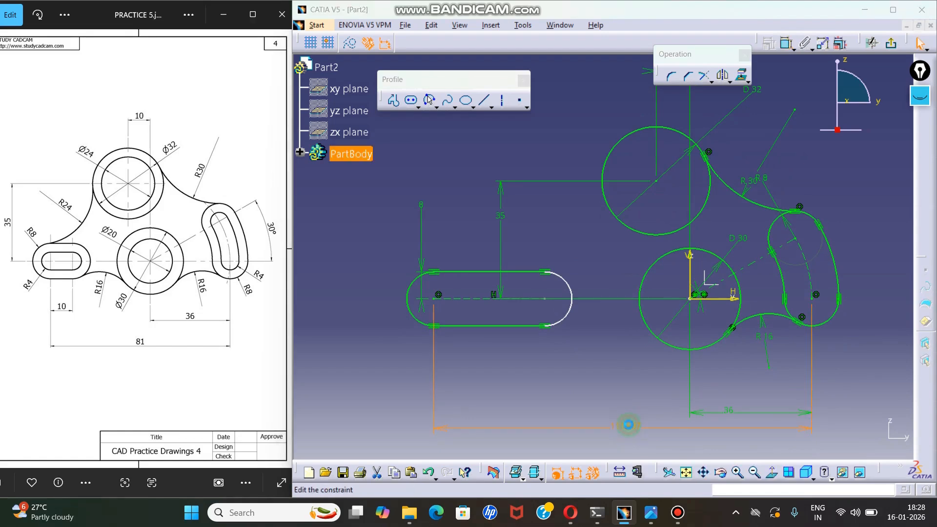
double_click(629, 427)
key("Return")
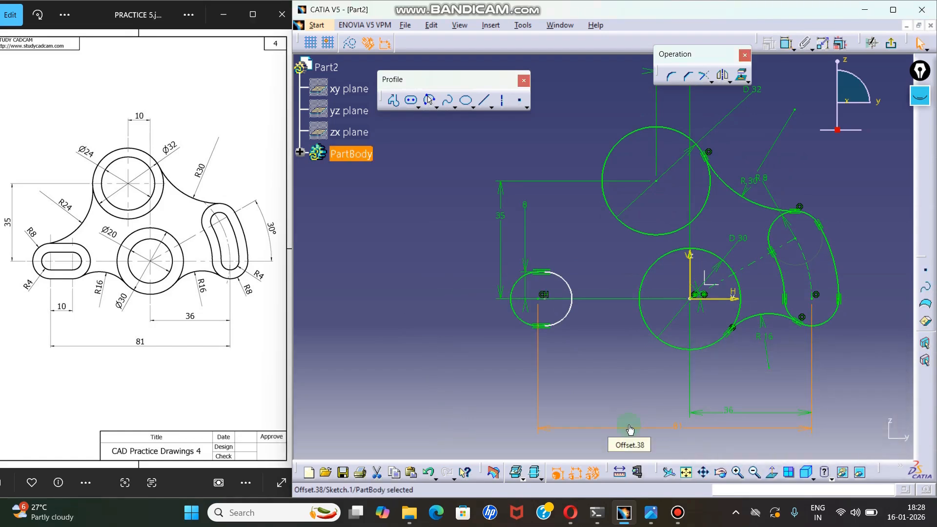
Dimension the elongated hole's centreline and set its length to 10 mm.
middle_click_drag(562, 285, 502, 320, "ctrl")
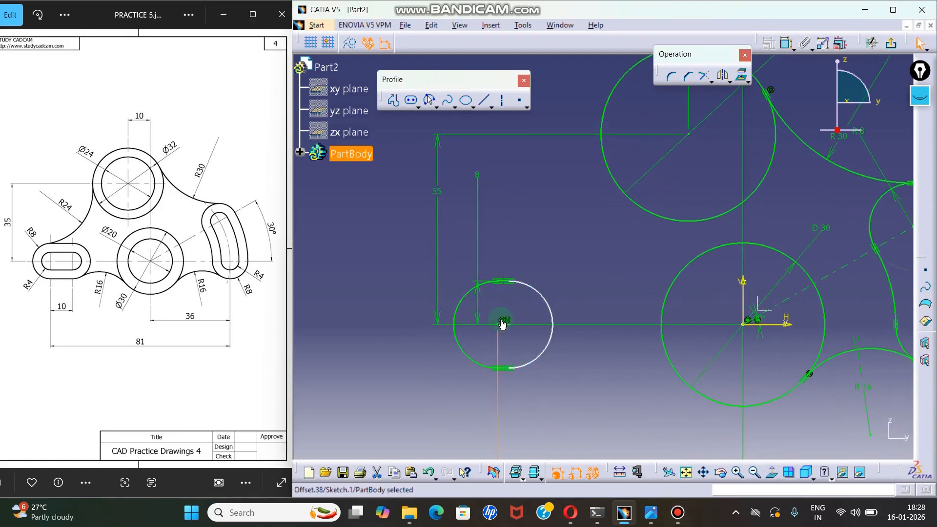
left_click(787, 43)
left_click(660, 218)
left_click(620, 407)
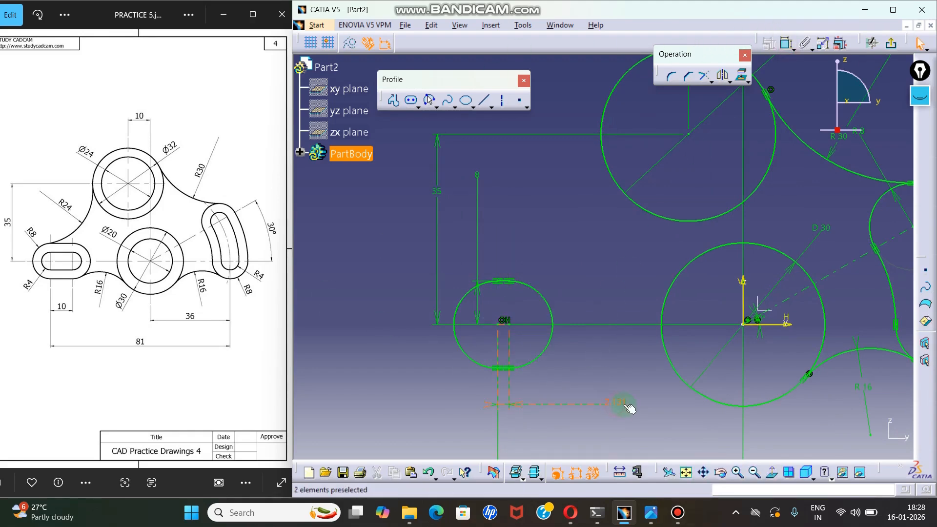
double_click(616, 404)
type("10")
key("Return")
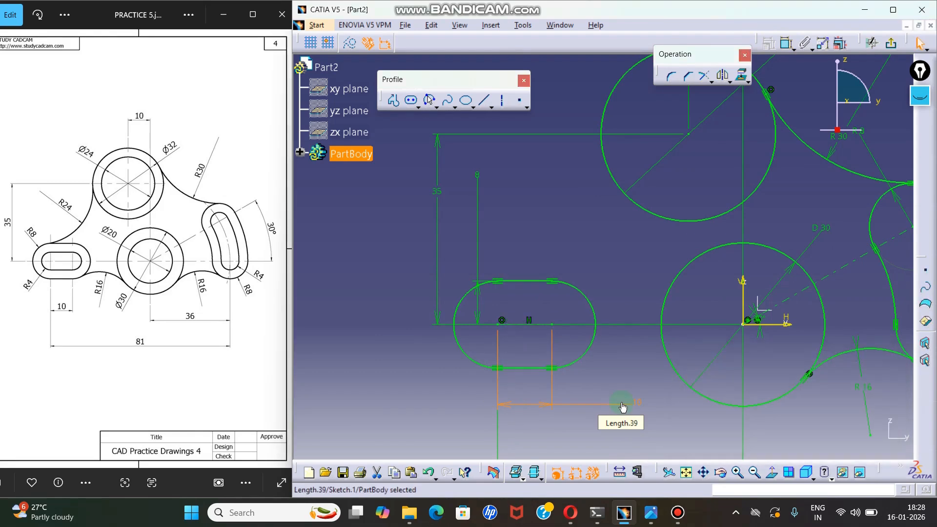
middle_click_drag(622, 410, 723, 372, "ctrl")
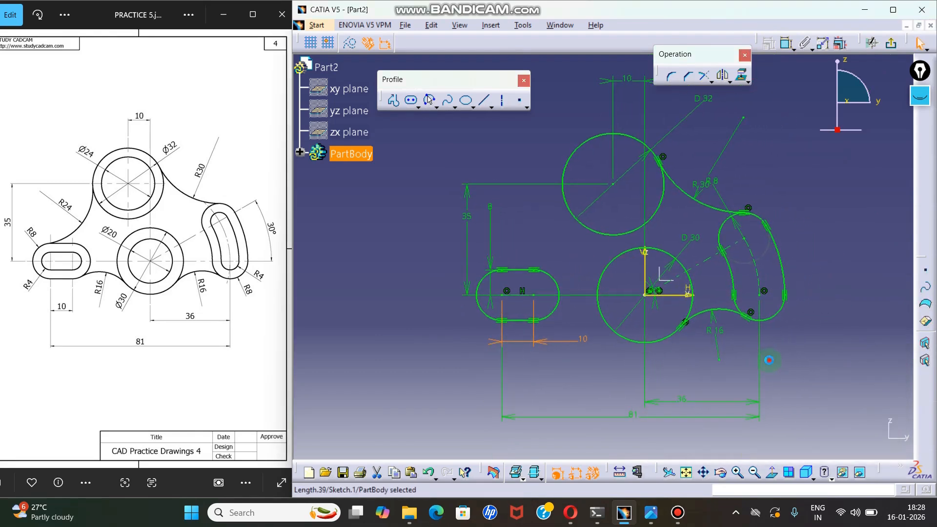
left_click(770, 360)
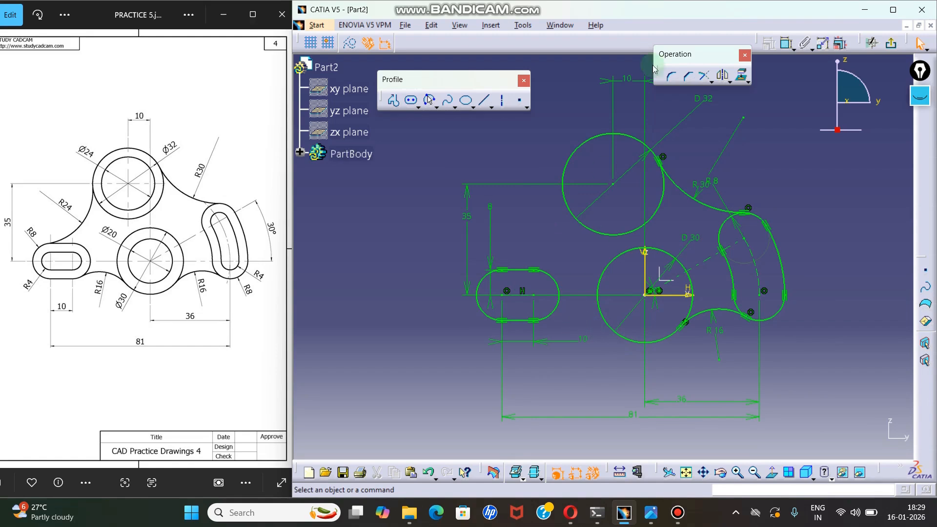
Join the lower side of the elongated hole's right arc to the central circle with an untrimmed corner and set its radius to 16 mm.
left_click(675, 77)
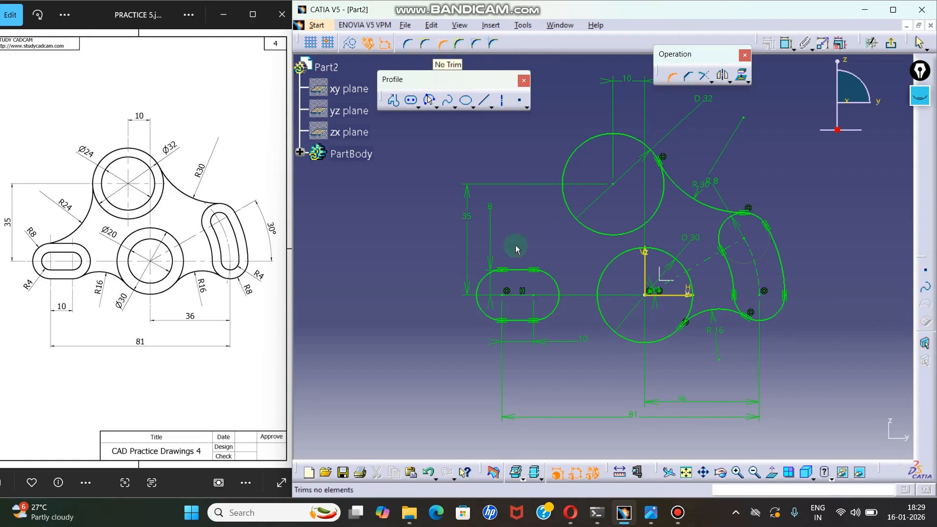
left_click(558, 320)
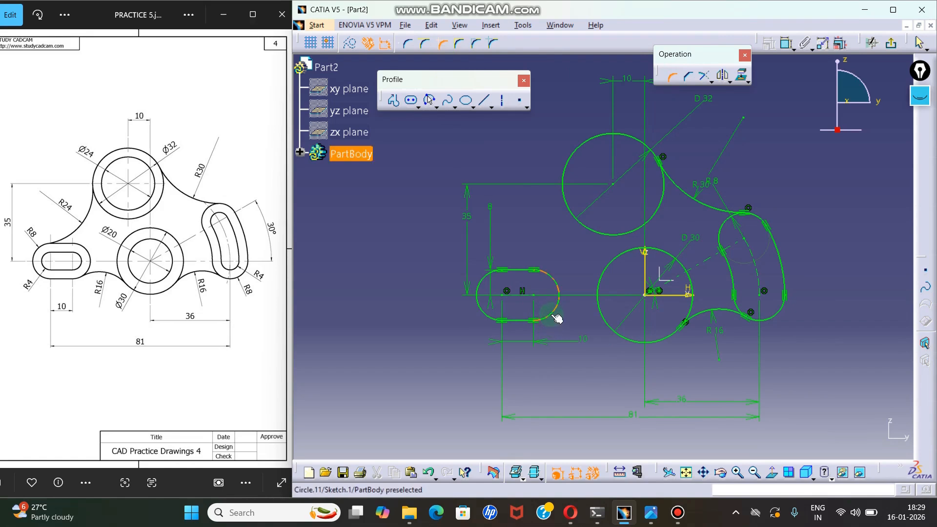
left_click(606, 326)
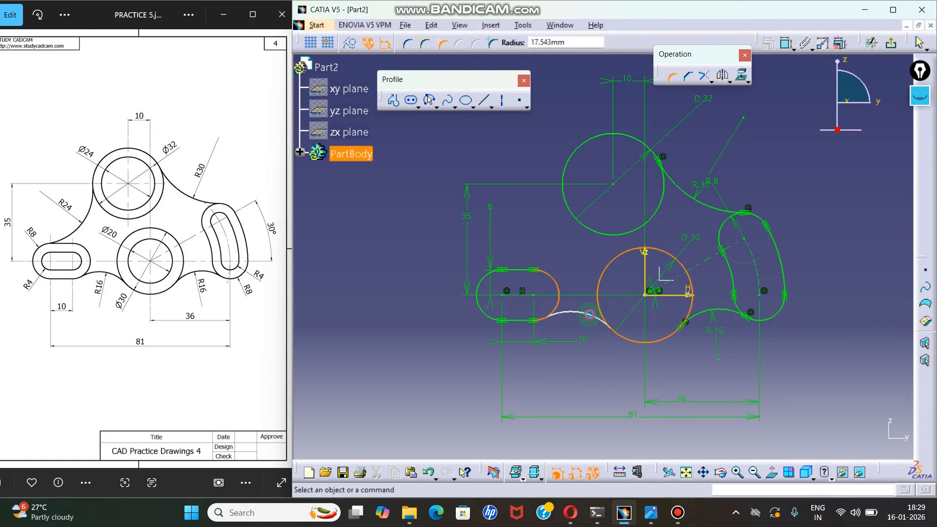
left_click(590, 315)
double_click(582, 320)
type("16")
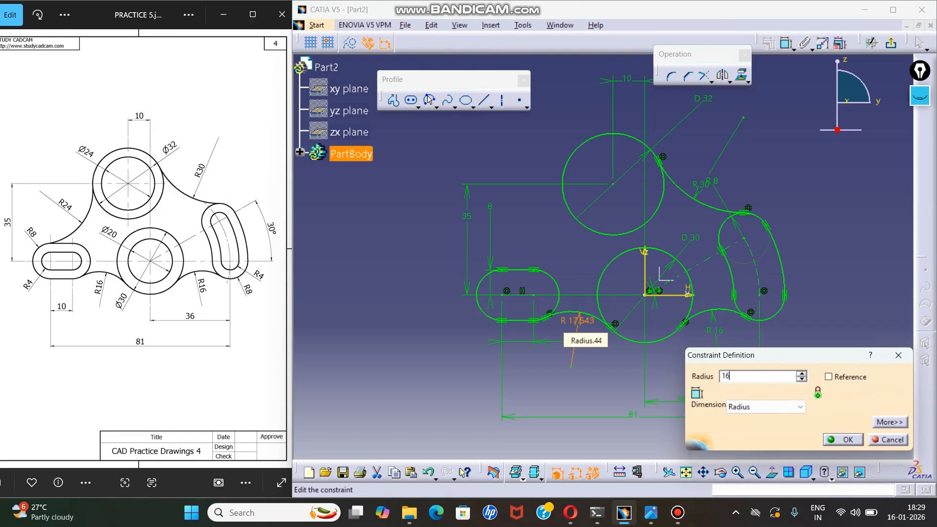
key("Return")
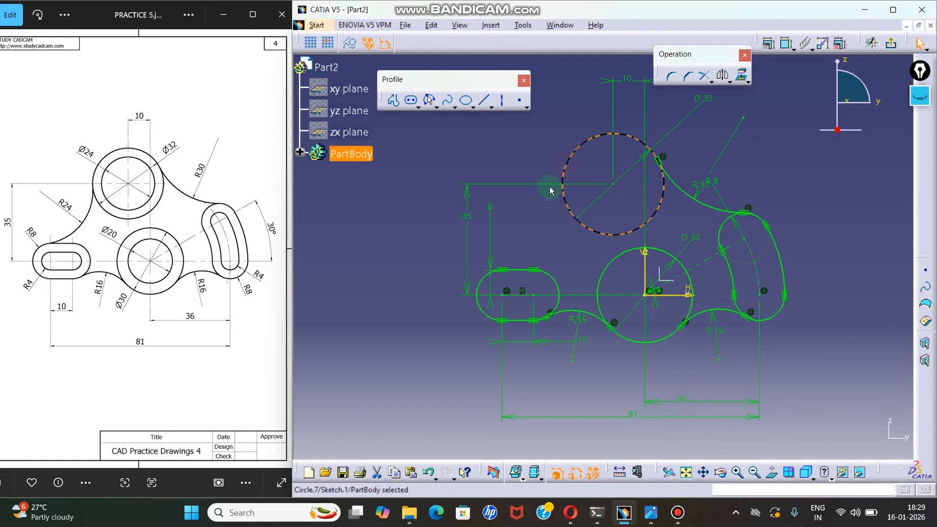
Join the upper circle to the elongated hole's left arc with an untrimmed corner and set its radius to 24 mm.
left_click(672, 76)
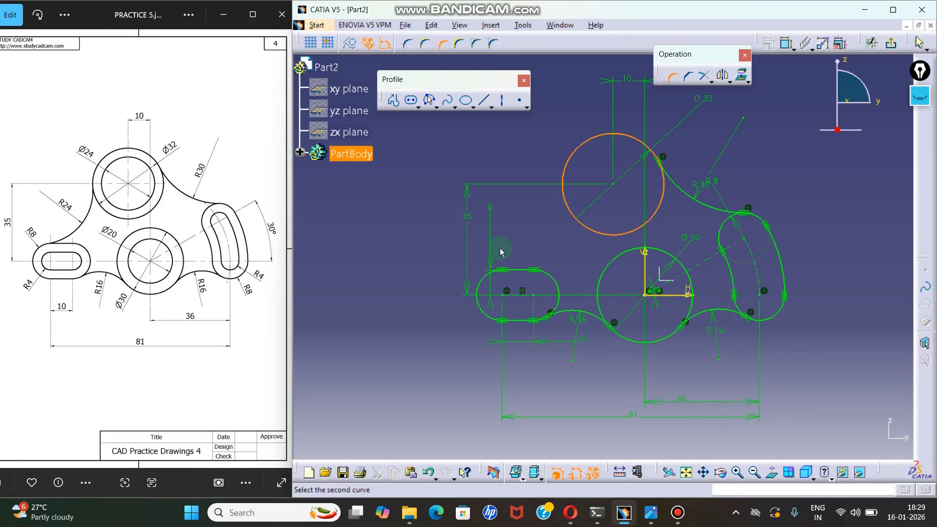
left_click(488, 282)
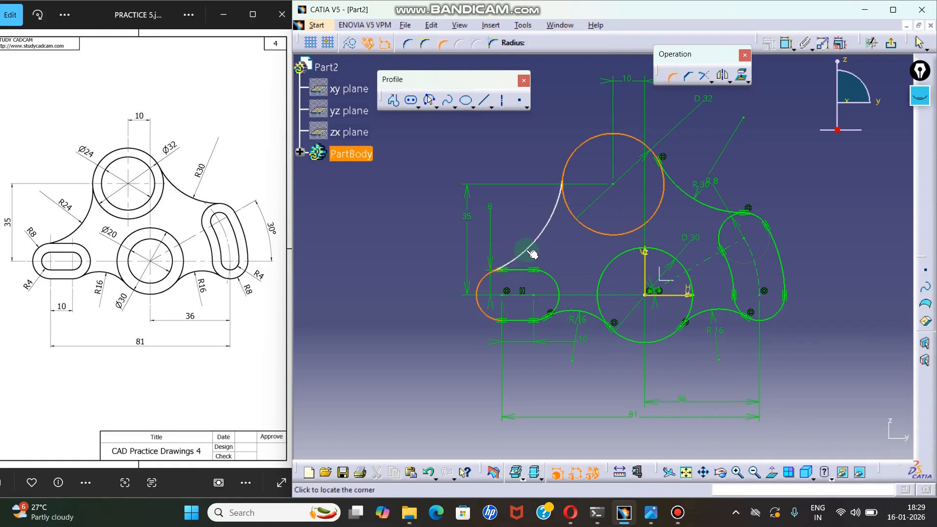
left_click(537, 234)
double_click(541, 223)
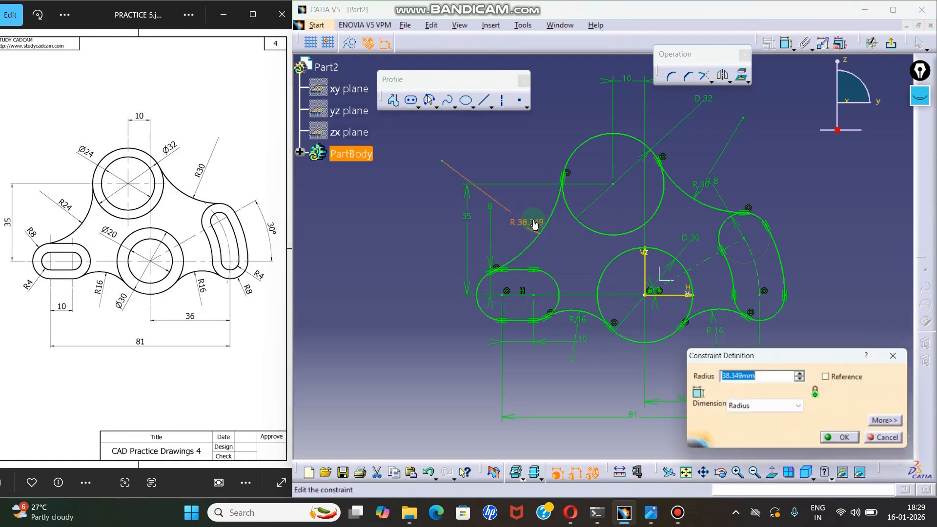
type("24")
key("Return")
left_click(853, 225)
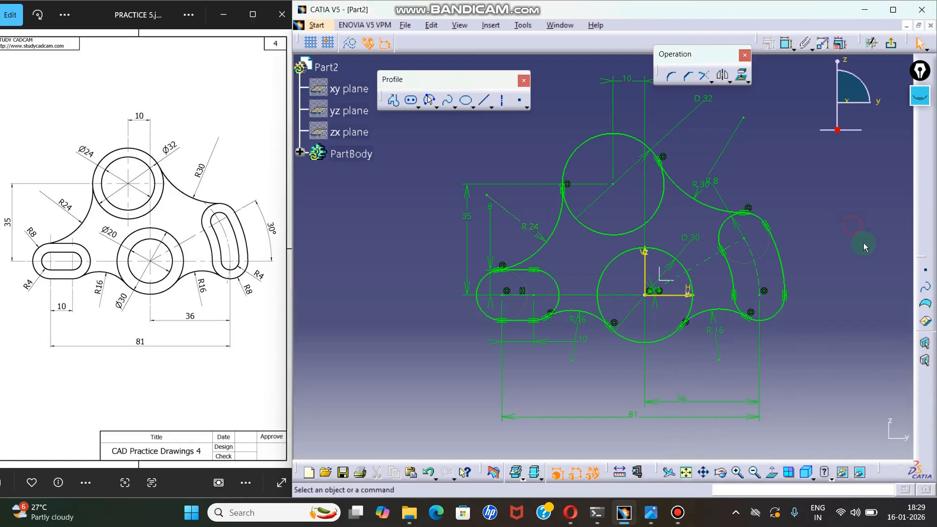
Sketch an inner circle of about 10.6 mm radius concentric with the upper circle, and another concentric with the central circle.
scroll(854, 244, "up", 2)
middle_click_drag(854, 242, 854, 248)
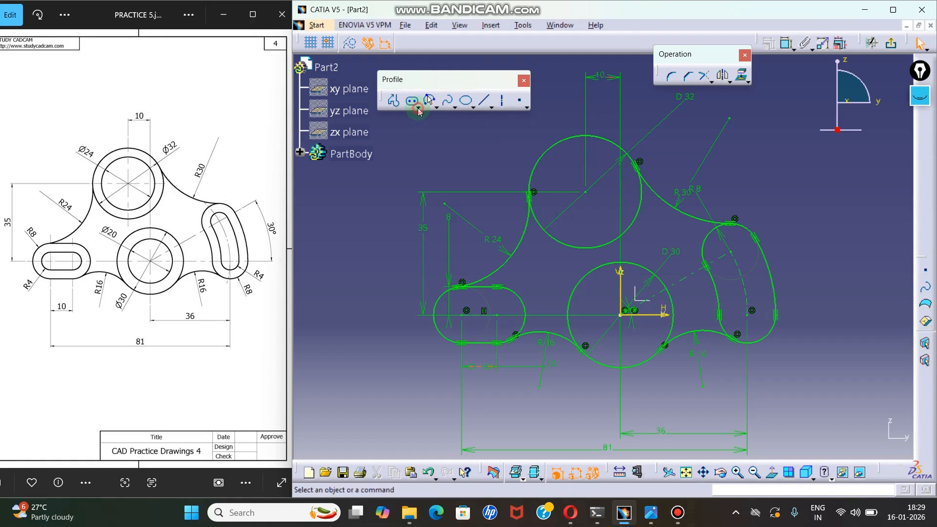
left_click(418, 106)
left_click(434, 105)
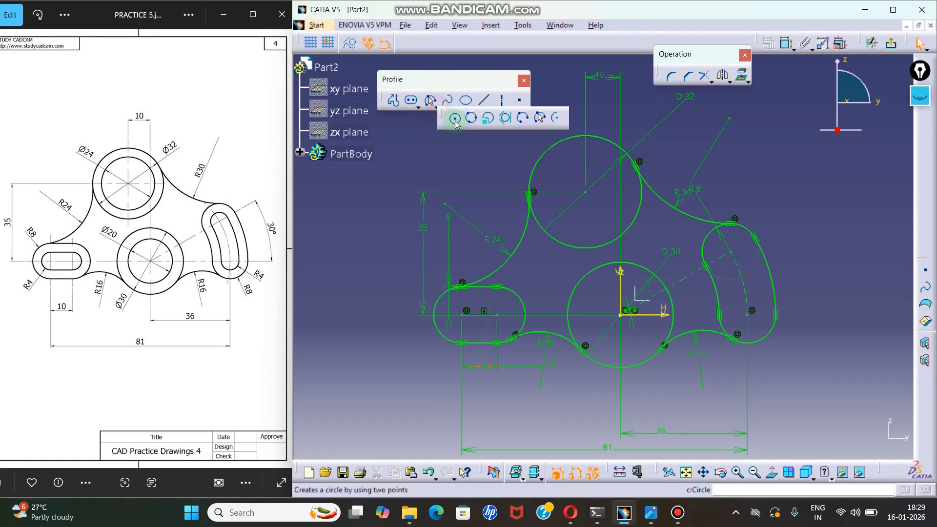
left_click(456, 119)
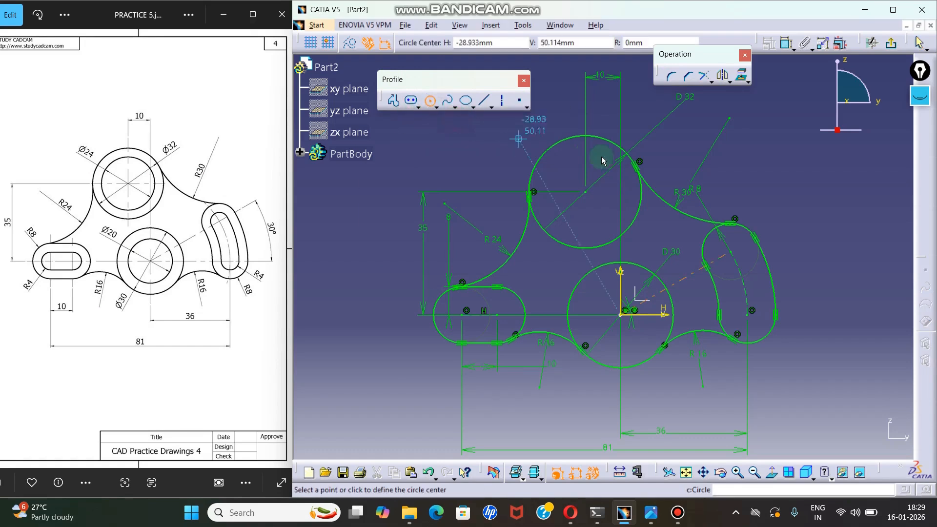
left_click(593, 183)
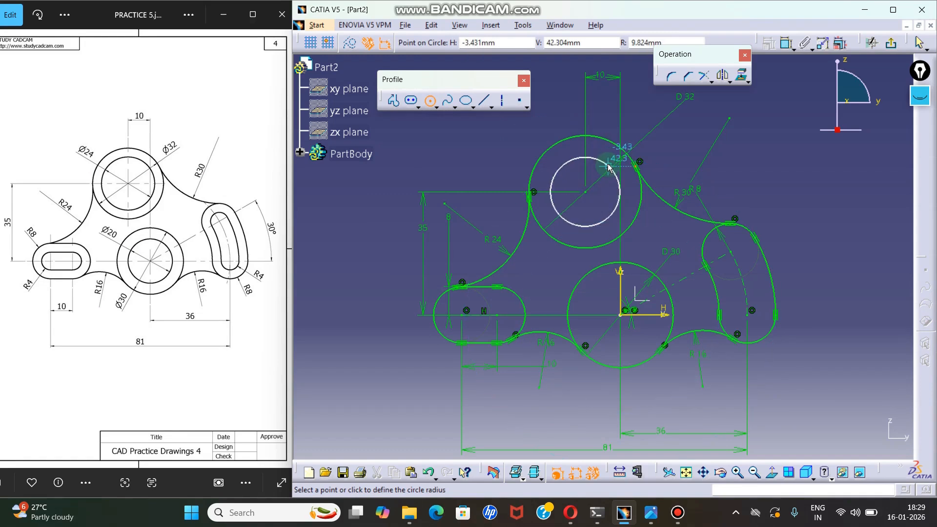
left_click(611, 165)
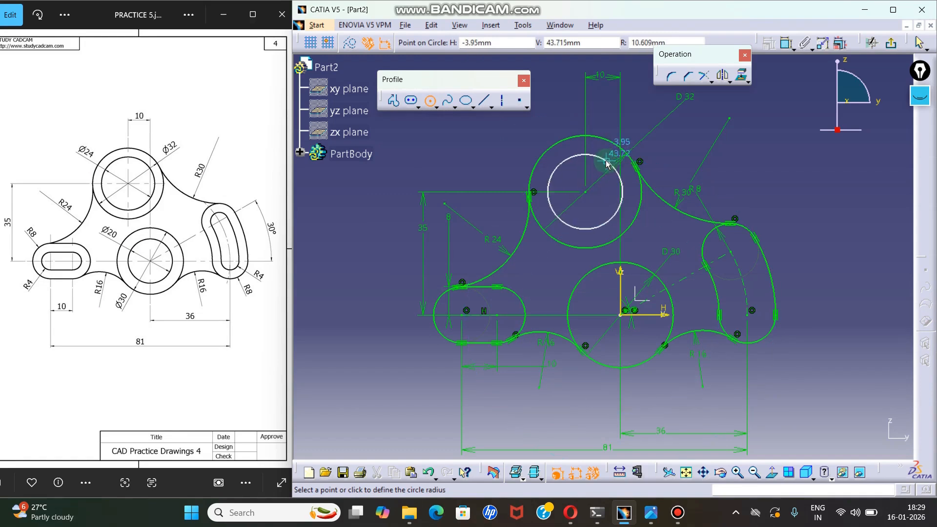
left_click(621, 316)
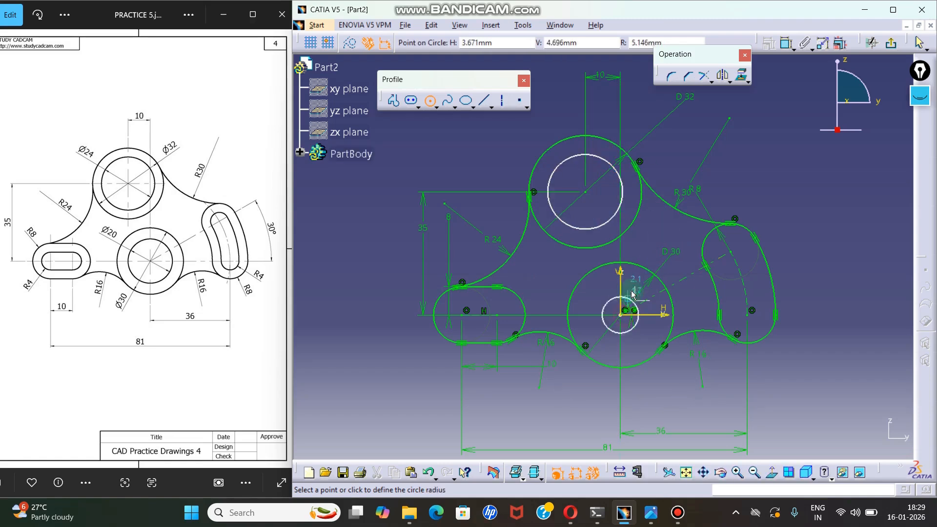
left_click(634, 283)
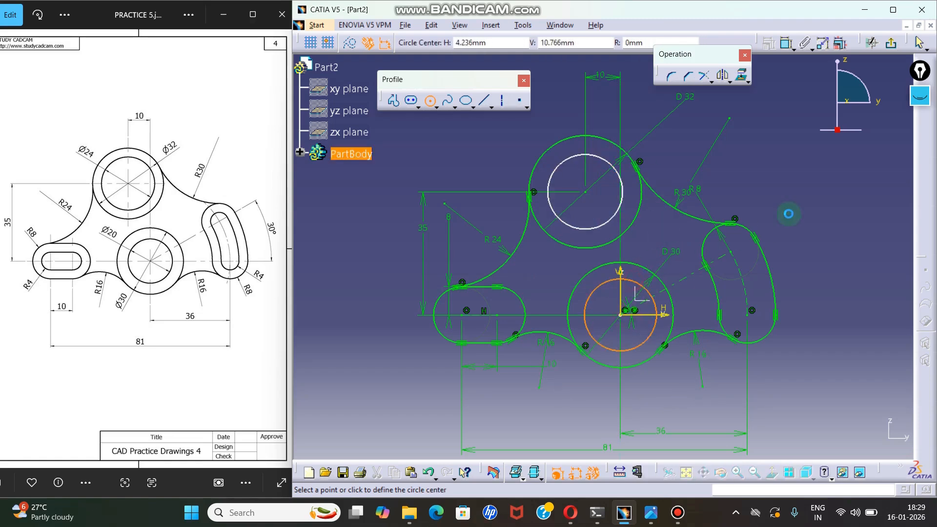
Dimension the diameter of the upper inner circle and set it to 24 mm.
left_click(786, 44)
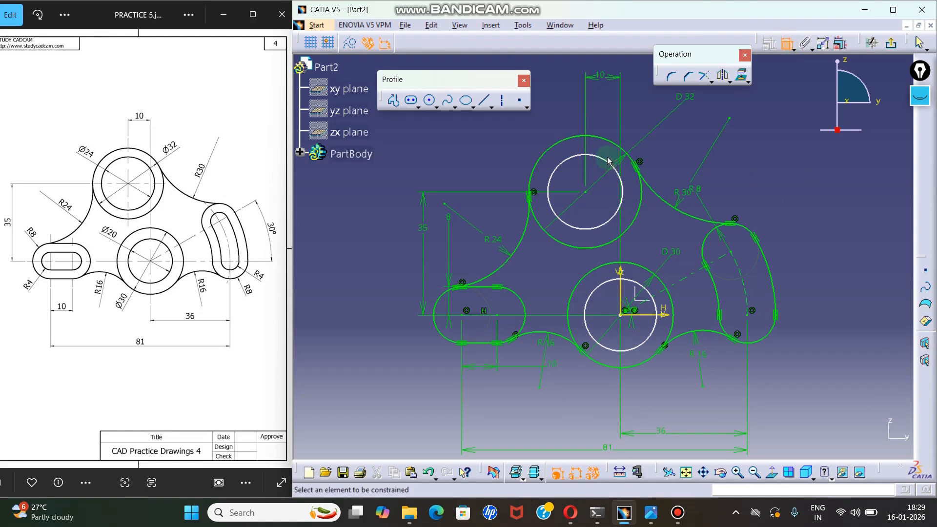
left_click(622, 170)
left_click(649, 106)
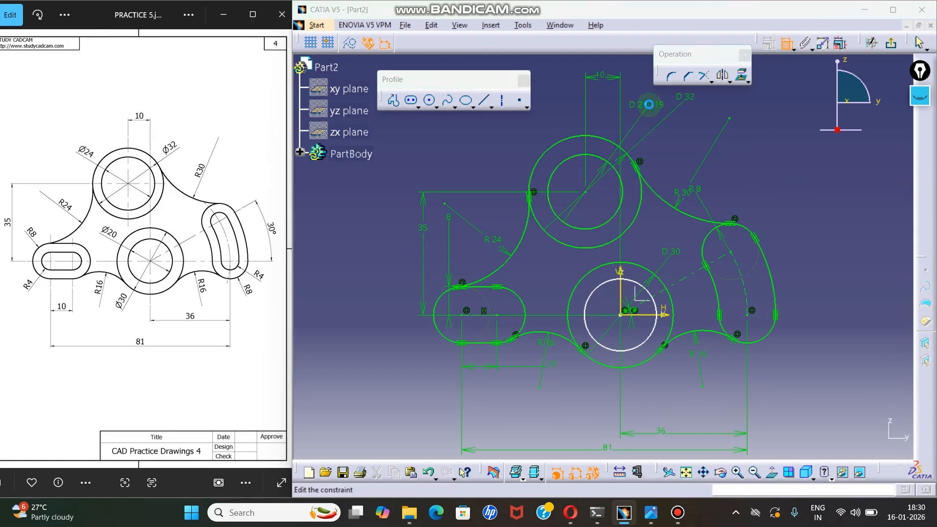
double_click(647, 102)
type("24mm")
key("Return")
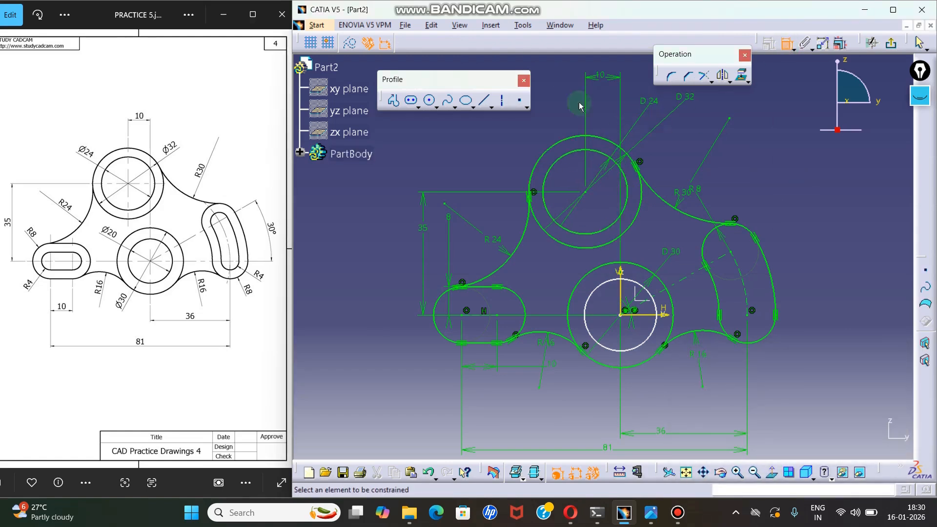
Dimension the diameter of the central inner circle and set it to 20 mm.
left_click(654, 340)
left_click(669, 384)
double_click(670, 382)
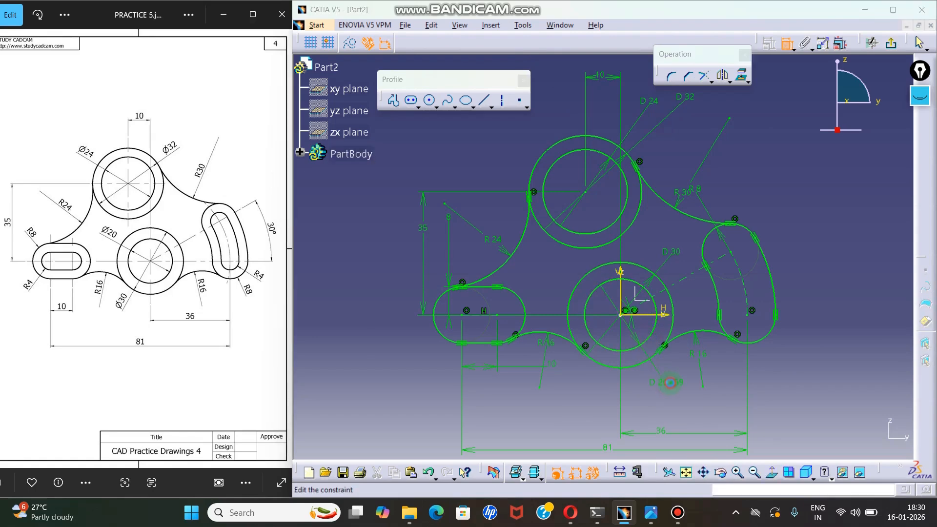
type("20mm")
key("Return")
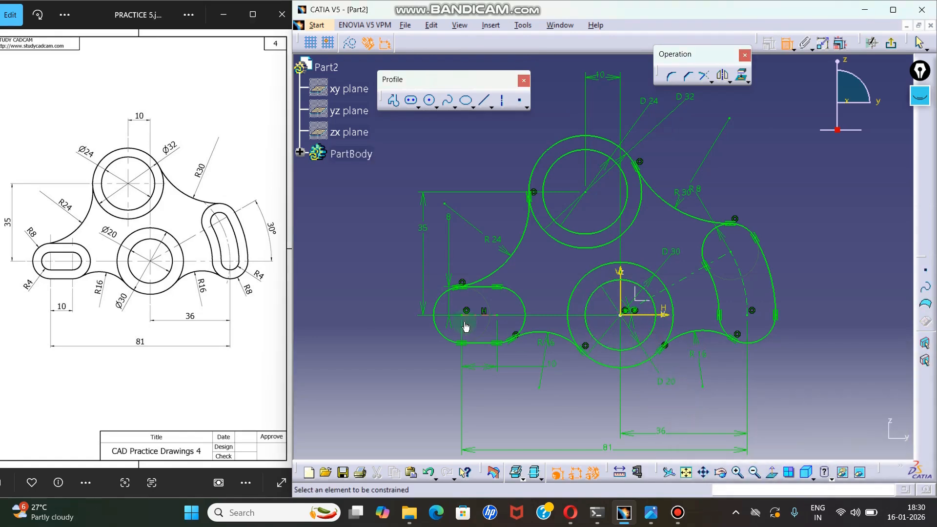
Sketch a smaller elongated hole of about 4.3 mm radius inside the existing one, using the same two arc centres.
left_click(413, 102)
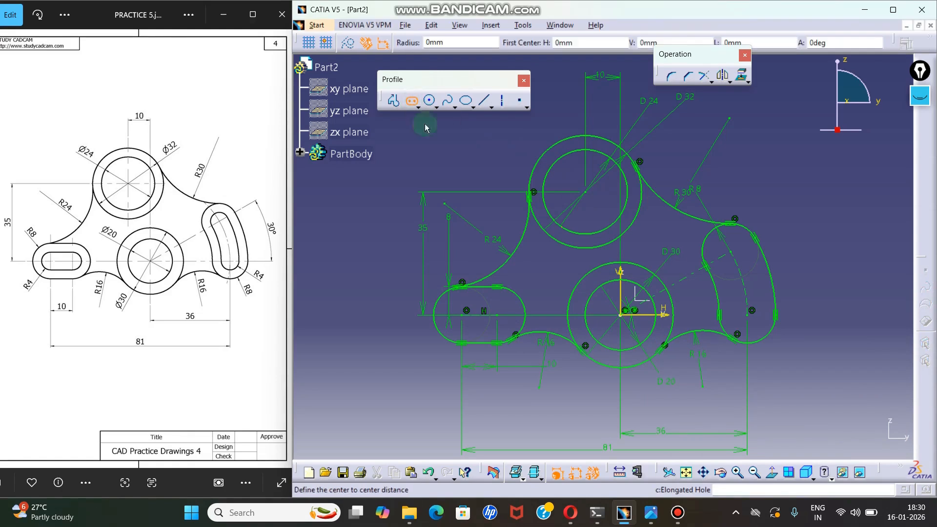
left_click(464, 318)
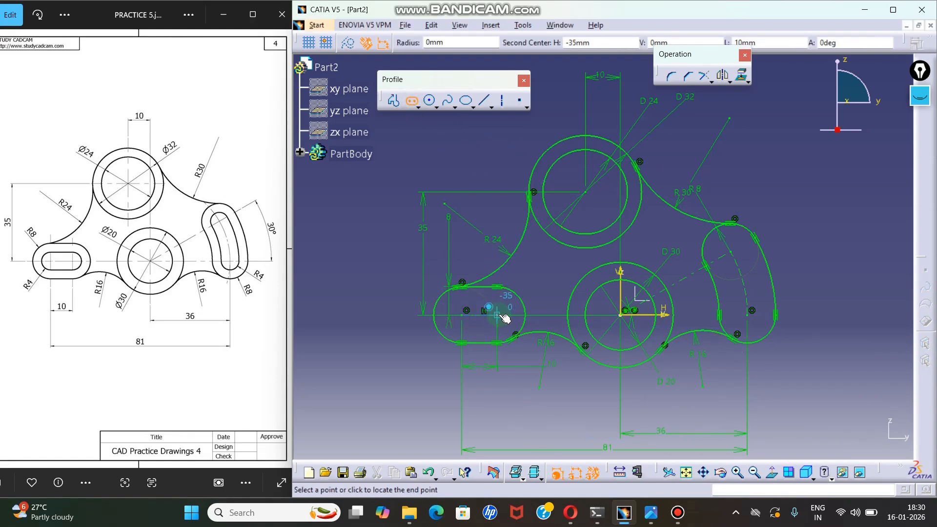
left_click(497, 314)
left_click(490, 302)
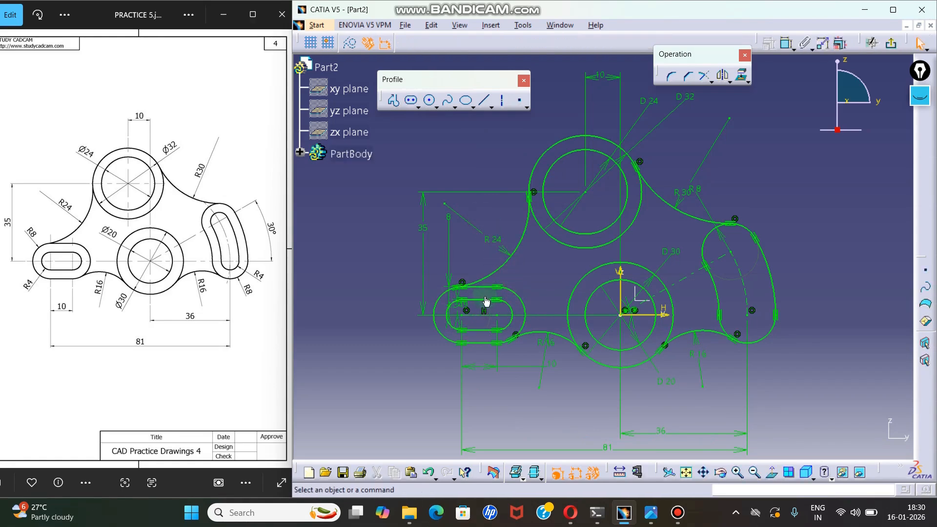
Move the inner elongated hole's automatic offset dimension clear of the profile and delete it.
mouse_move(485, 303)
middle_mouse_down("ctrl")
mouse_move(472, 289)
mouse_move(541, 289)
middle_mouse_up("ctrl")
double_click(499, 306)
left_click_drag(464, 301, 433, 228)
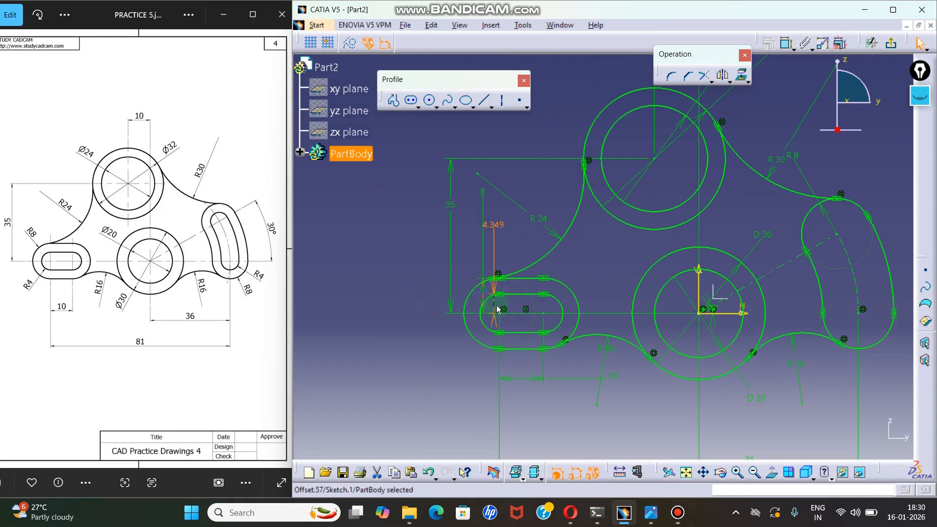
left_click(501, 224)
key("Delete")
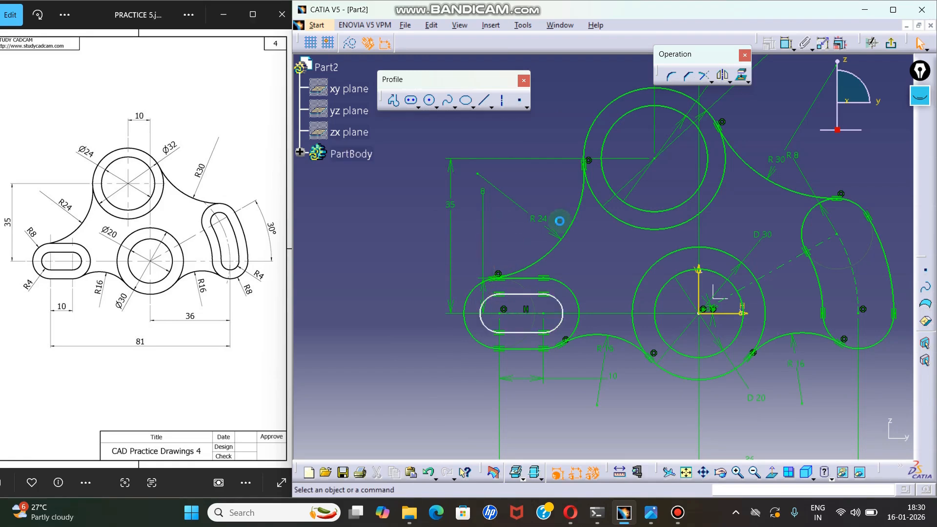
Dimension the radius of the inner elongated hole's left arc and set it to 4 mm.
left_click(786, 42)
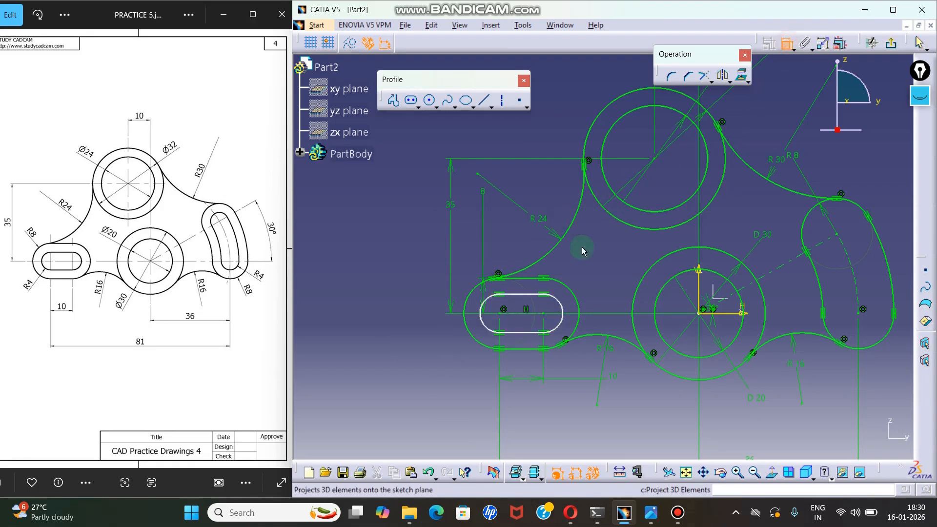
left_click(482, 320)
left_click(393, 344)
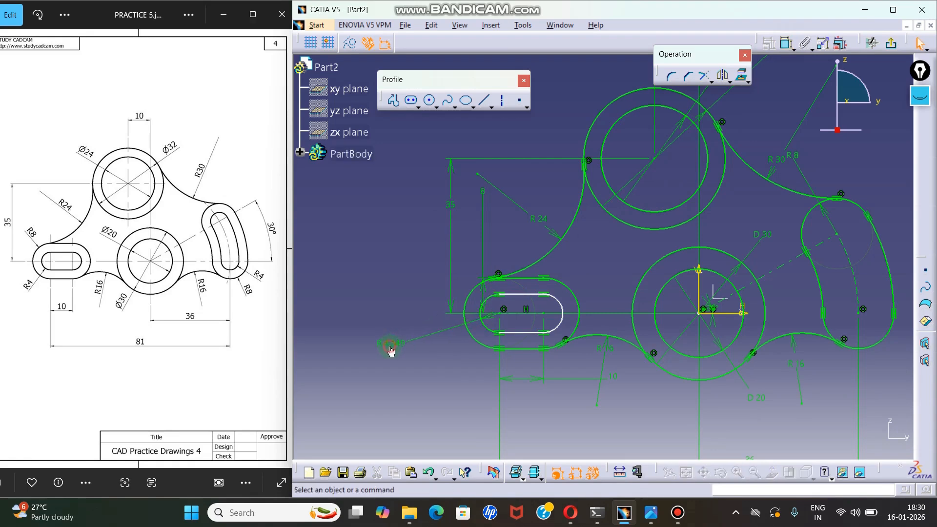
left_click(564, 321)
double_click(392, 342)
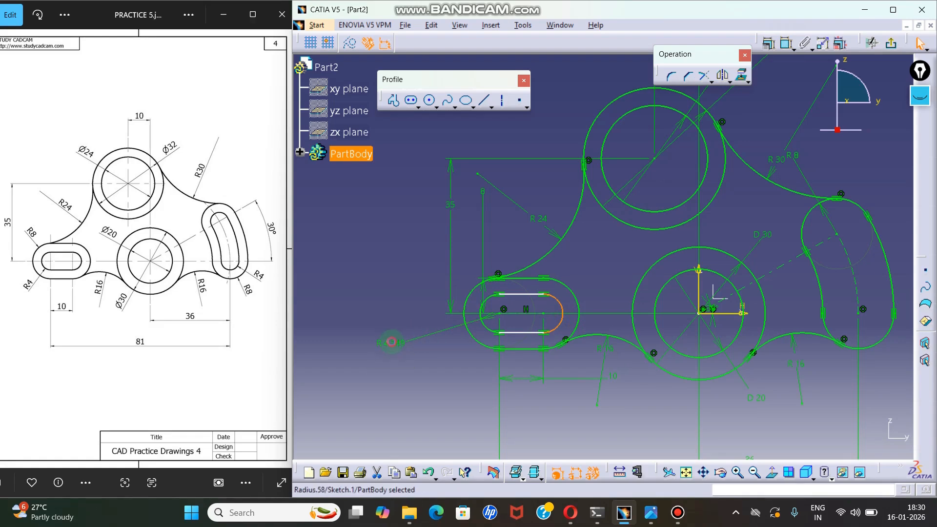
type("4.349mm")
key("Return")
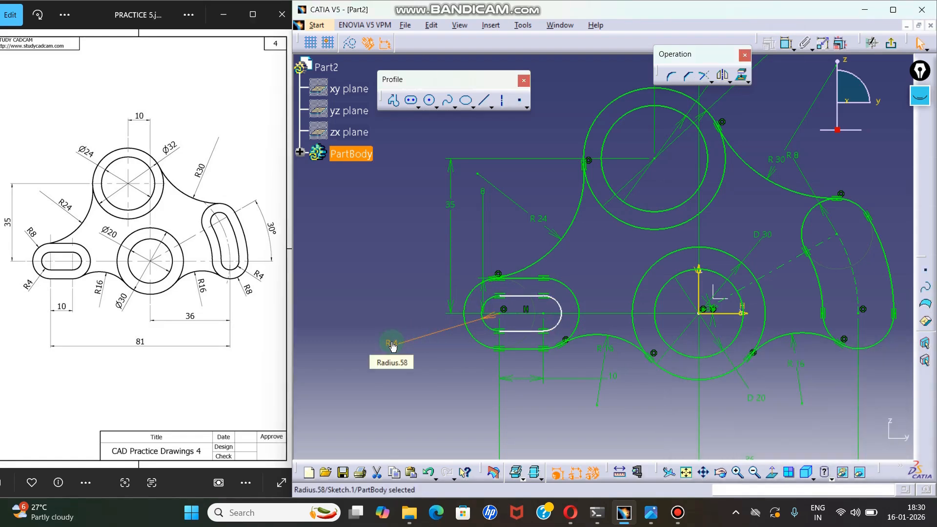
Pull the inner elongated hole's right arc slightly outward to test its remaining freedom.
left_click(608, 286)
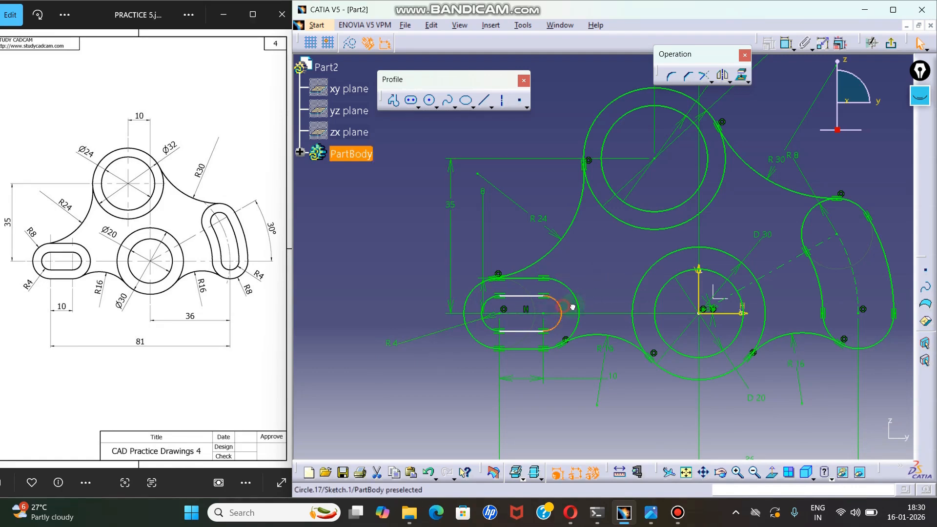
left_click_drag(567, 298, 568, 298)
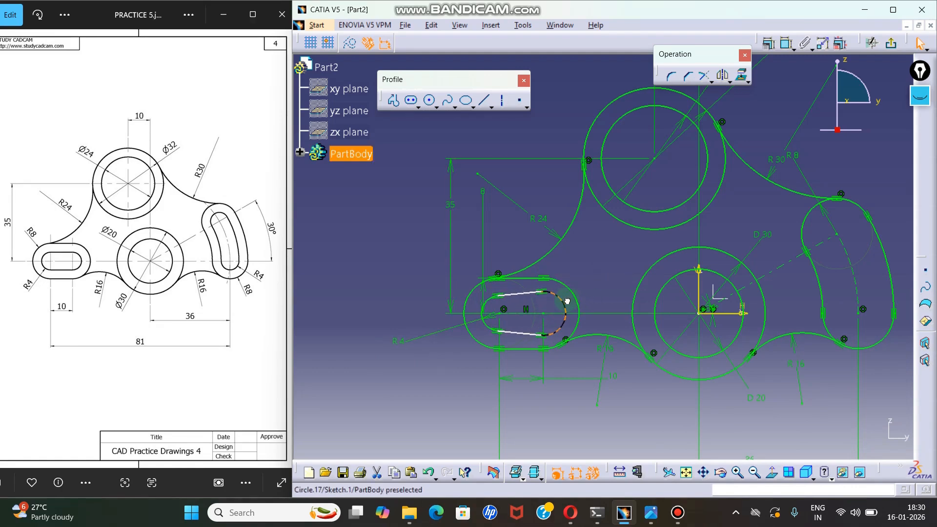
left_click(592, 275)
Apply a horizontal constraint to the inner elongated hole's upper line.
left_click(520, 295)
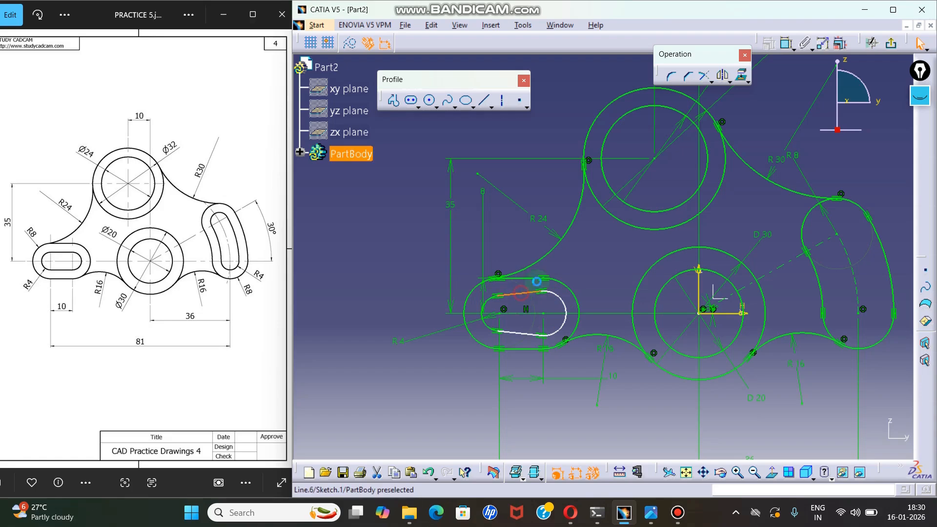
left_click(767, 44)
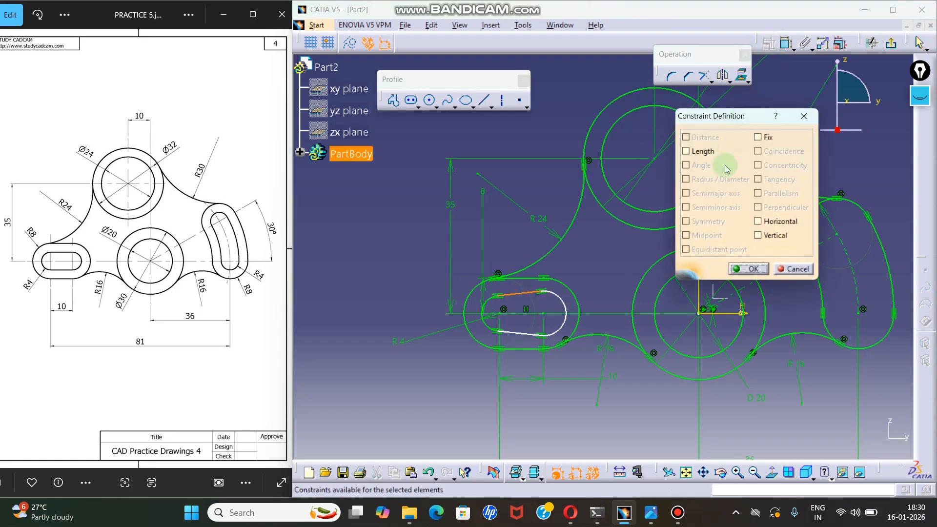
left_click(758, 221)
left_click(752, 269)
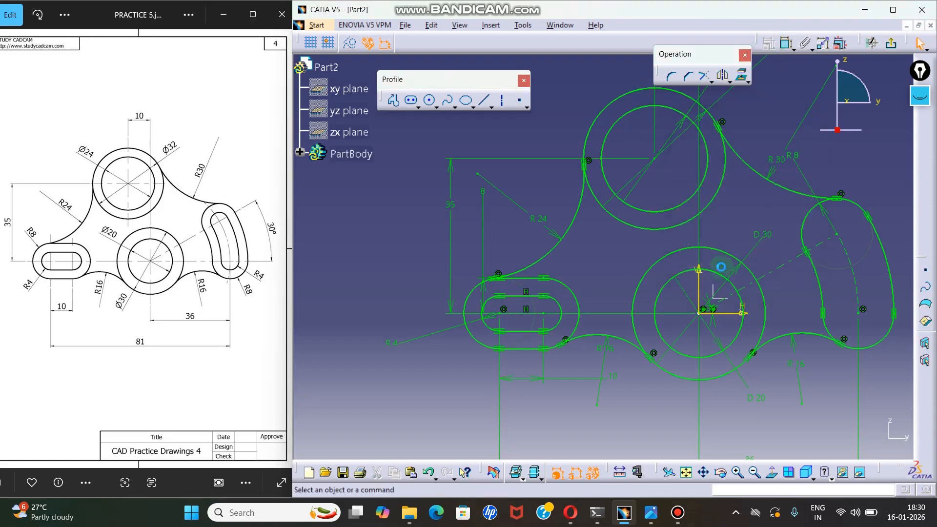
Draw a cylindrical elongated hole of about 4.11 mm radius inside the curved right lobe, centred on the origin and following the lobe's centre arc.
middle_click_drag(434, 332, 401, 332)
middle_click_drag(484, 332, 578, 343)
middle_click_drag(799, 300, 755, 299)
middle_click_drag(754, 261, 741, 280)
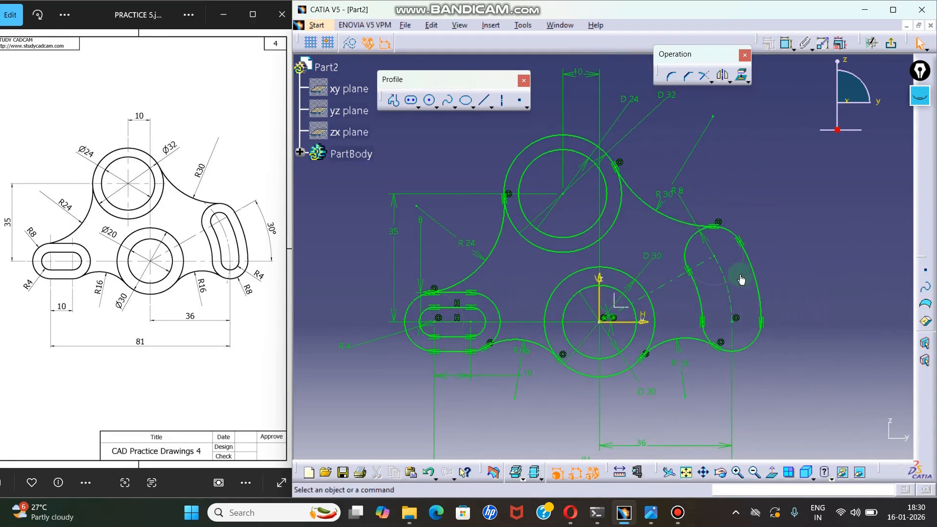
left_click(418, 107)
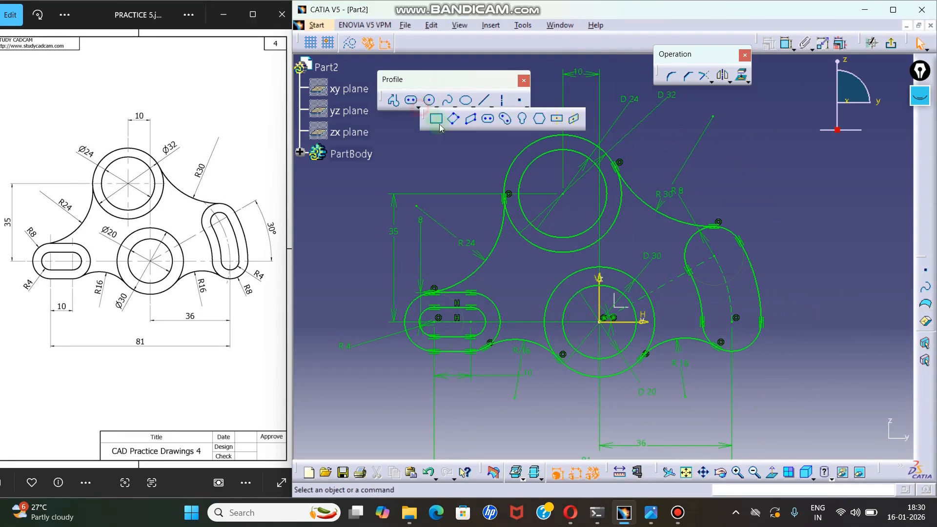
left_click(505, 119)
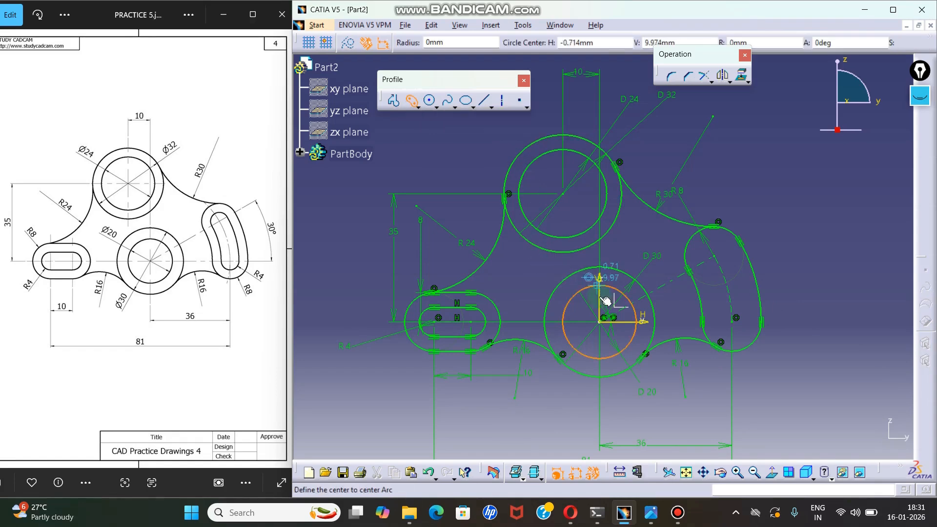
left_click(604, 322)
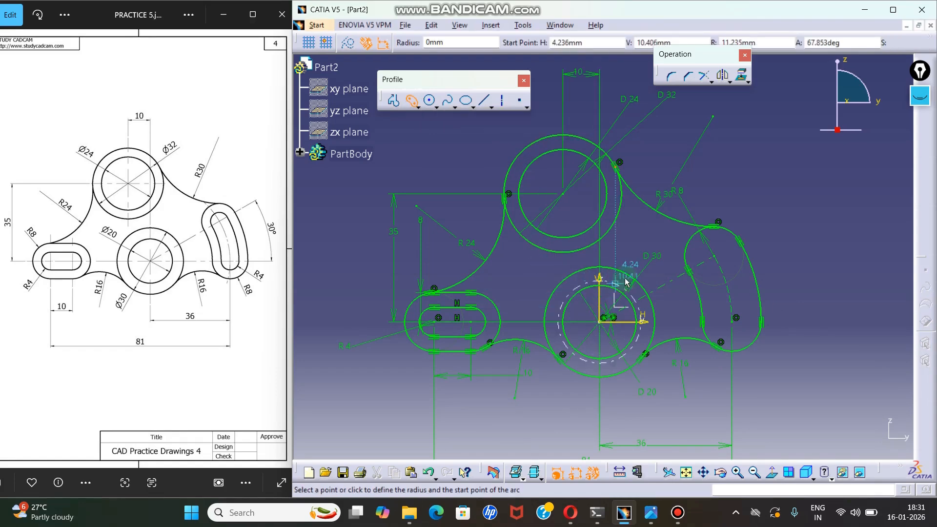
left_click(736, 324)
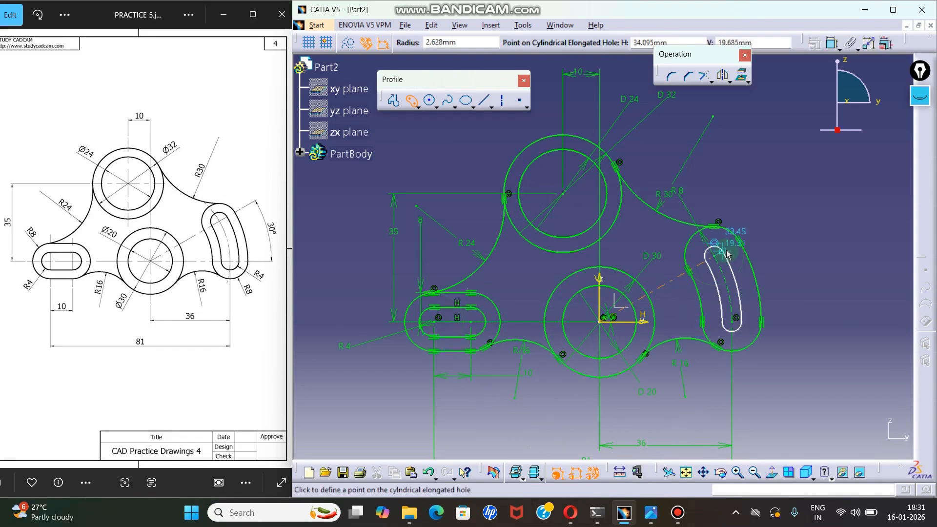
left_click(728, 250)
left_click(821, 243)
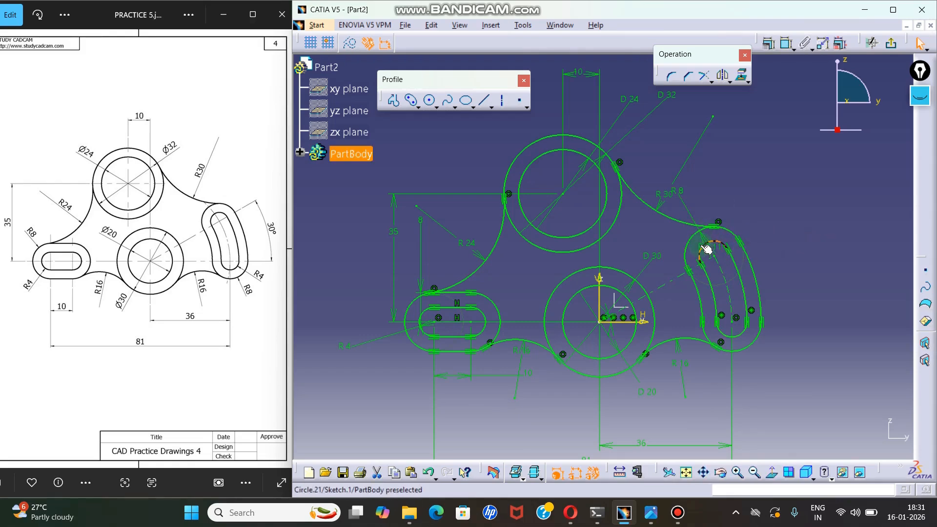
Move the curved lobe's R8 dimension and the curved slot's radius dimension apart, clear of the slot's upper end.
middle_click_drag(676, 234, 693, 208)
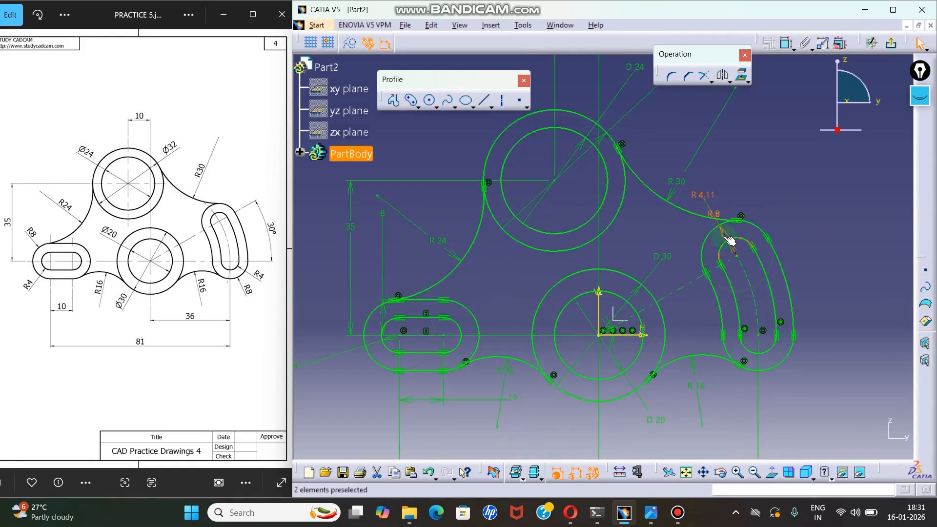
mouse_move(734, 236)
left_mouse_down()
mouse_move(776, 205)
mouse_move(802, 207)
left_mouse_up()
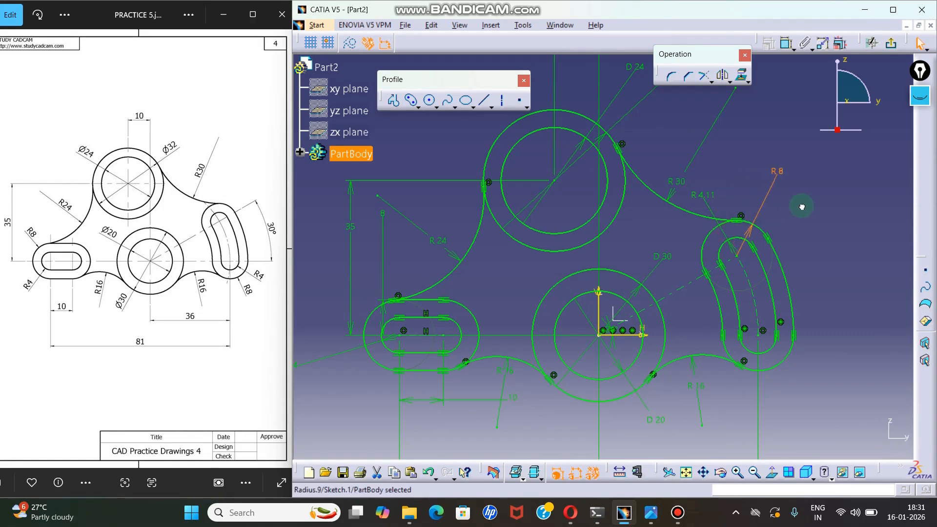
left_click(794, 214)
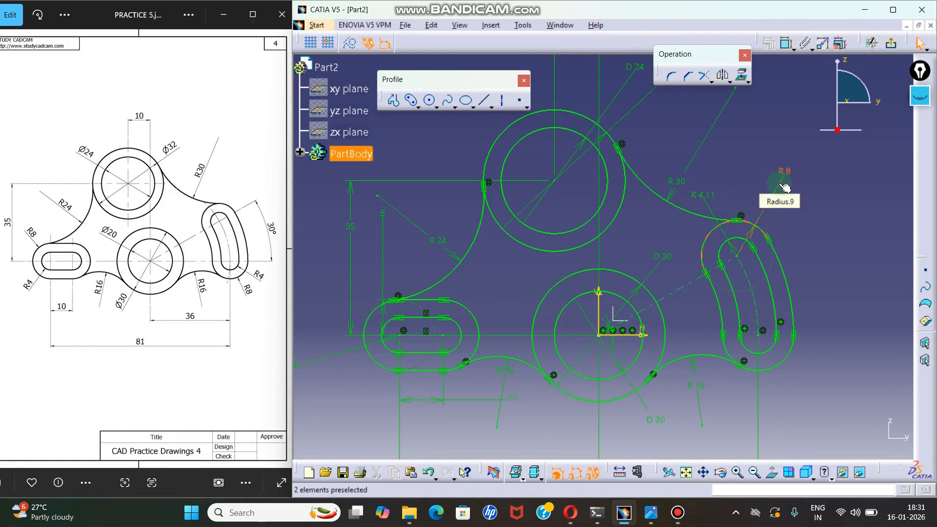
mouse_move(787, 184)
left_mouse_down()
mouse_move(793, 140)
mouse_move(770, 201)
left_mouse_up()
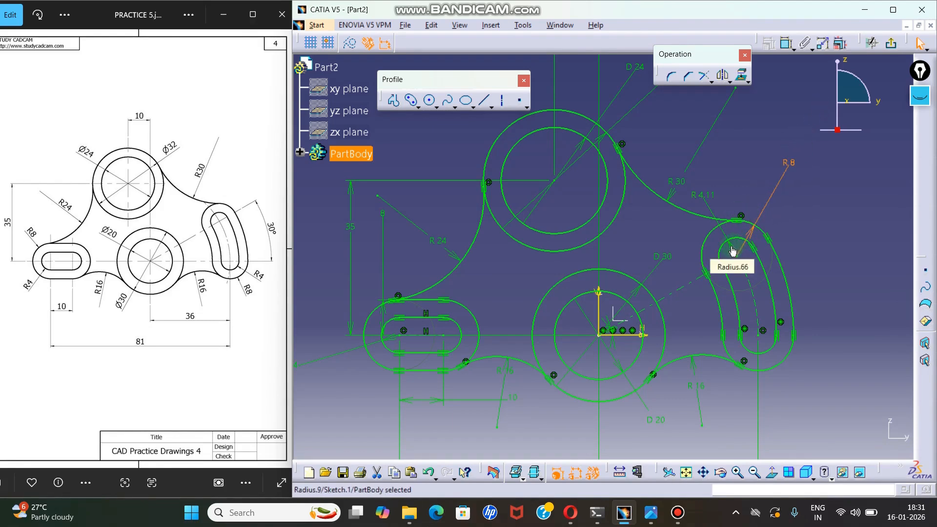
mouse_move(736, 250)
left_mouse_down()
mouse_move(739, 215)
mouse_move(759, 201)
mouse_move(760, 242)
left_mouse_up()
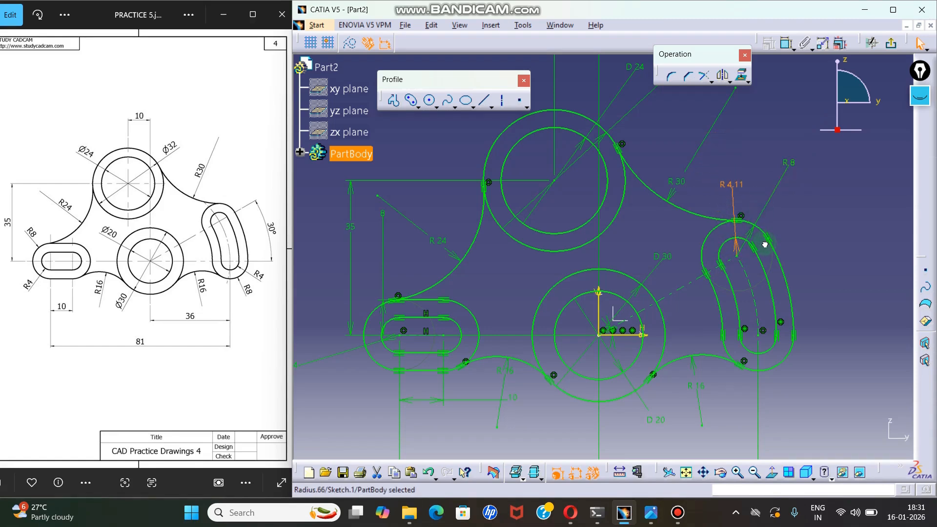
Set the curved slot's end radius to 4 mm.
double_click(733, 185)
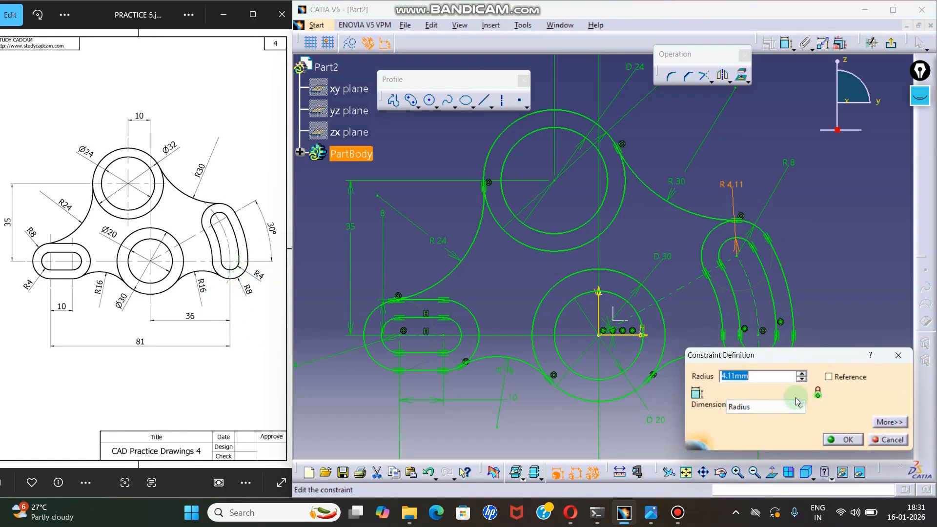
type("4")
left_click(843, 439)
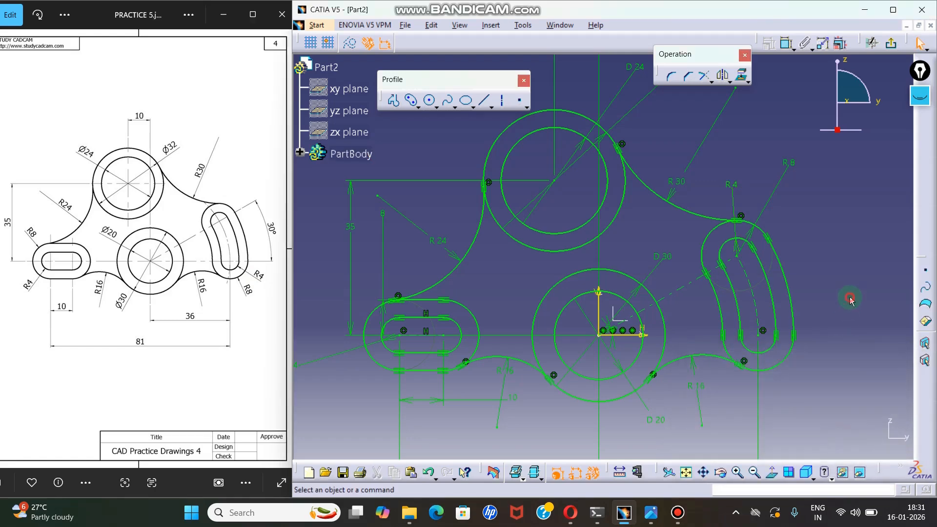
middle_click_drag(796, 297, 816, 334)
middle_click_drag(787, 252, 786, 278, "ctrl")
mouse_move(781, 319)
middle_mouse_down()
mouse_move(784, 289)
mouse_move(798, 299)
middle_mouse_up()
left_click(652, 392)
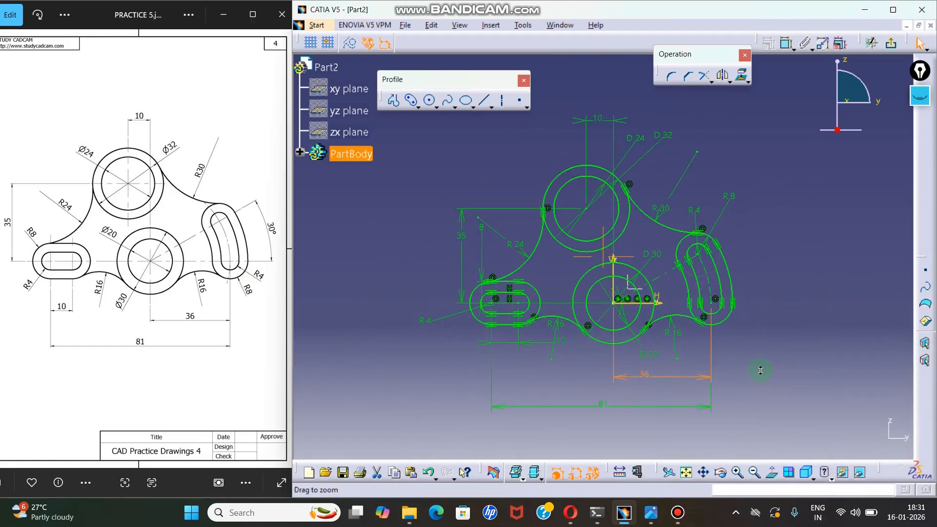
mouse_move(765, 369)
middle_mouse_down()
mouse_move(779, 379)
mouse_move(766, 355)
middle_mouse_up()
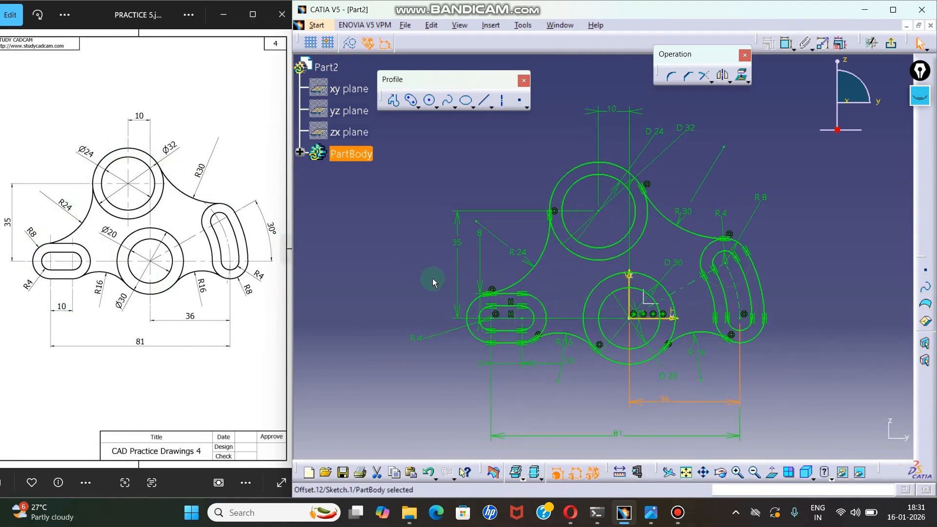
left_click(828, 314)
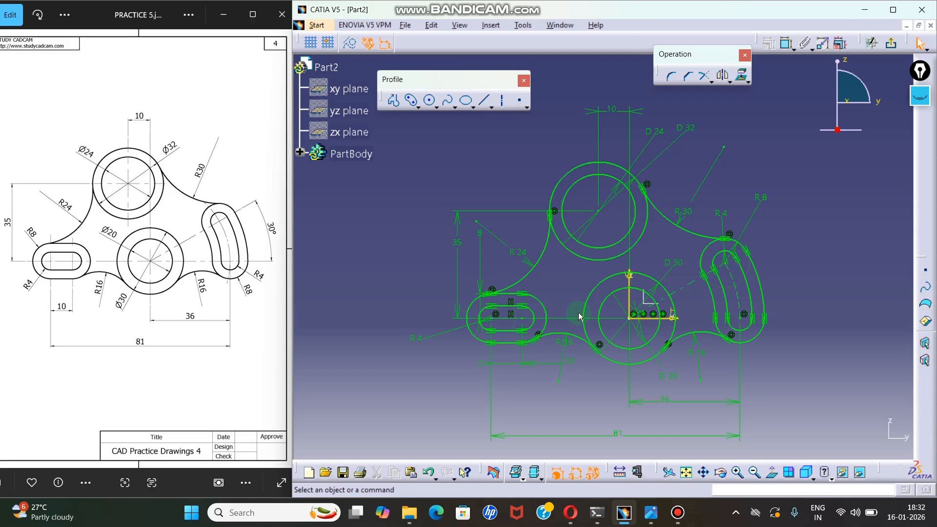
middle_click_drag(581, 314, 550, 326)
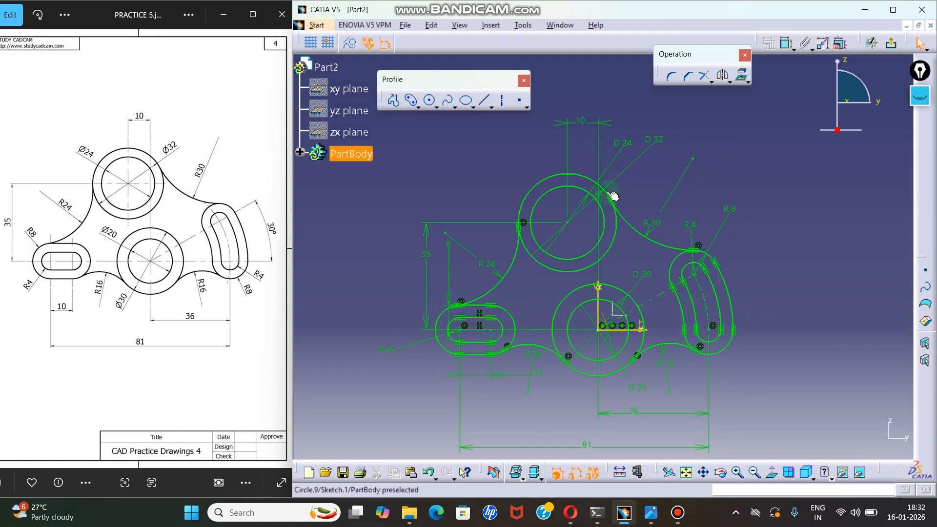